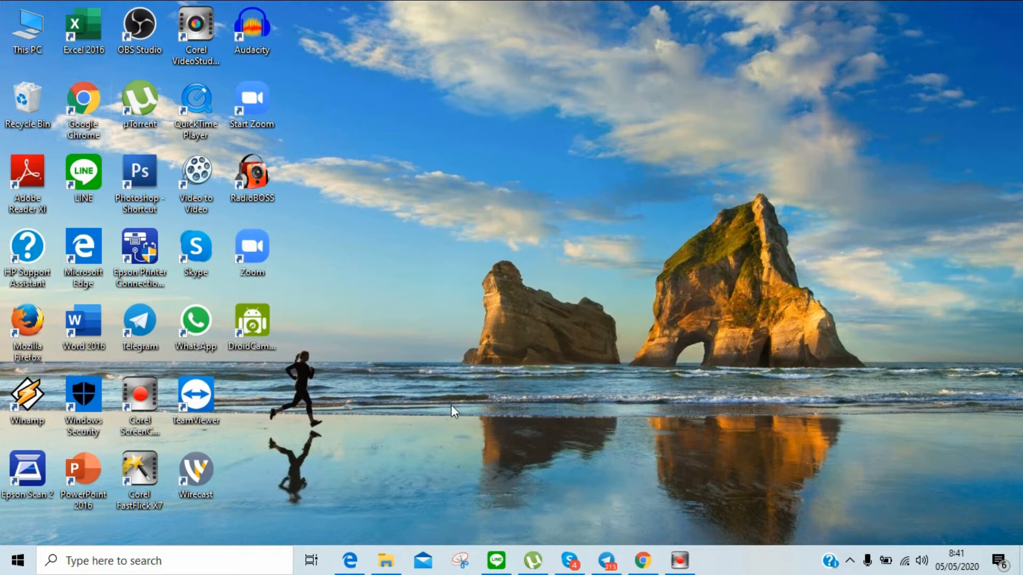
Switch to Google Drive in Chrome and create a new blank Google Forms form
left_click(641, 562)
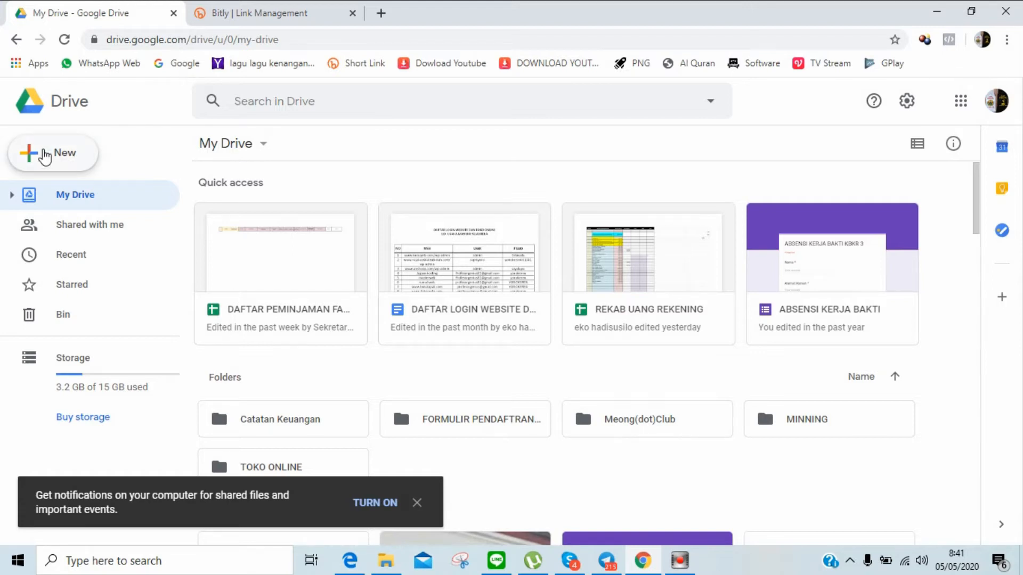
left_click(45, 156)
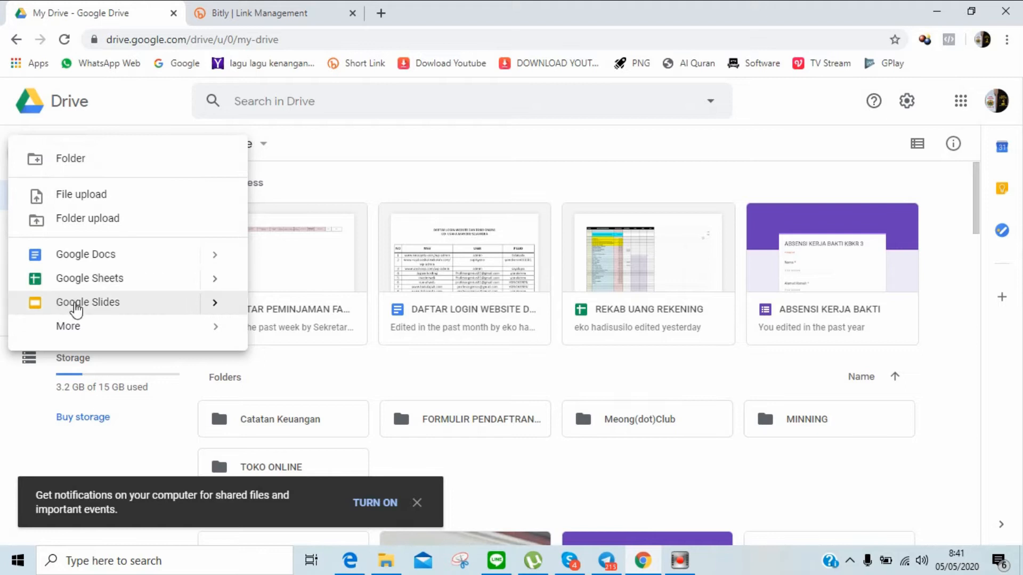
mouse_move(71, 326)
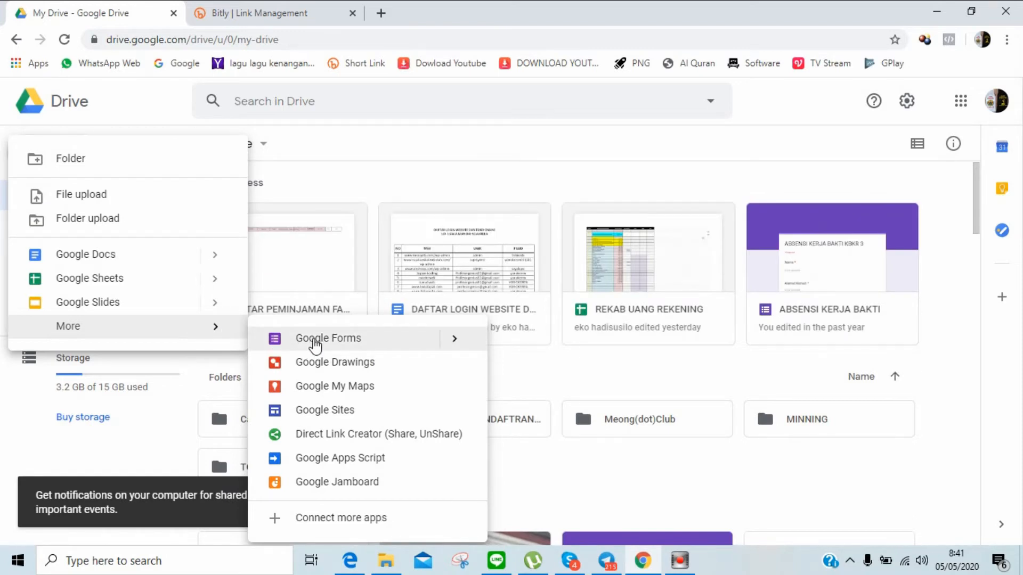
mouse_move(455, 341)
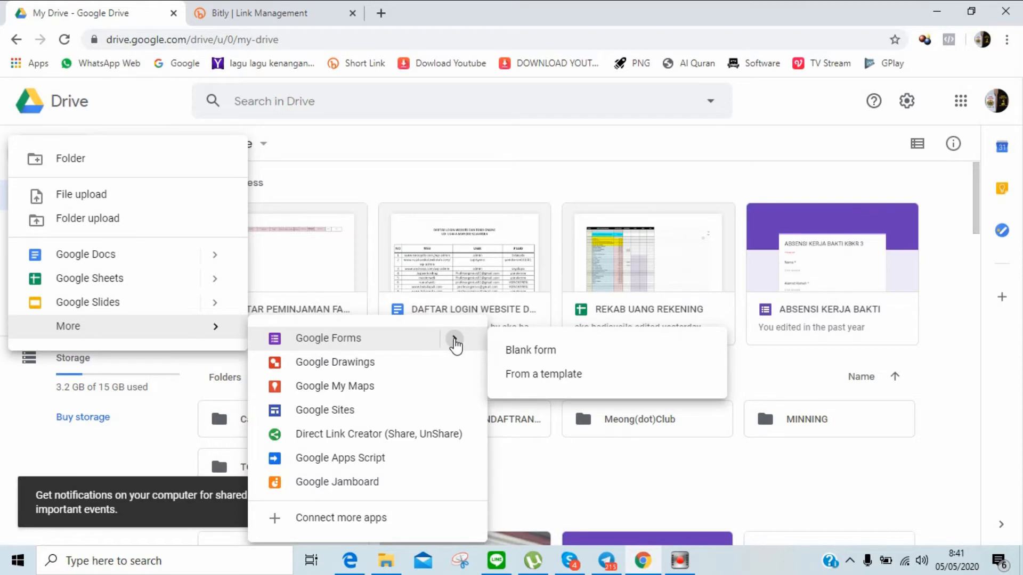
left_click(512, 357)
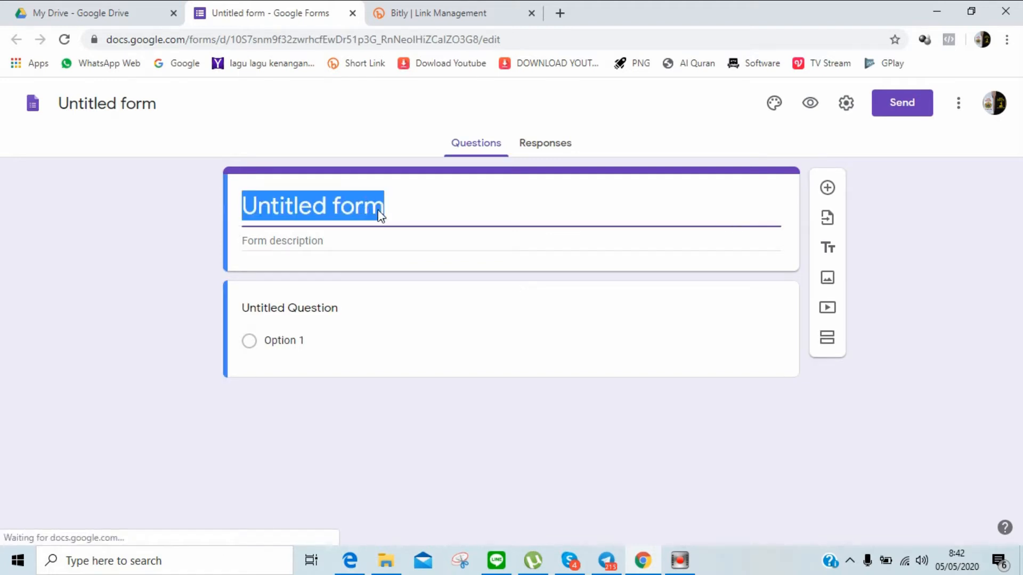
Title the form "Formulir Pendaftaran Calon Murid Baru SMA Ashabul Yamin" and give the form file the same name
left_click(377, 207)
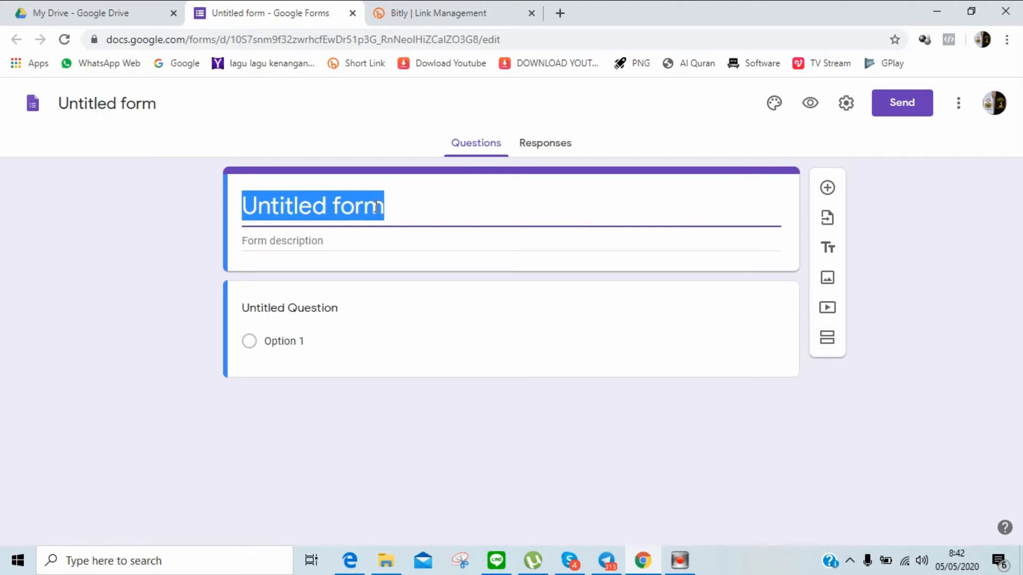
type("Formulir Pendaftr")
key("BackSpace")
type("aran Calon Murid Bar")
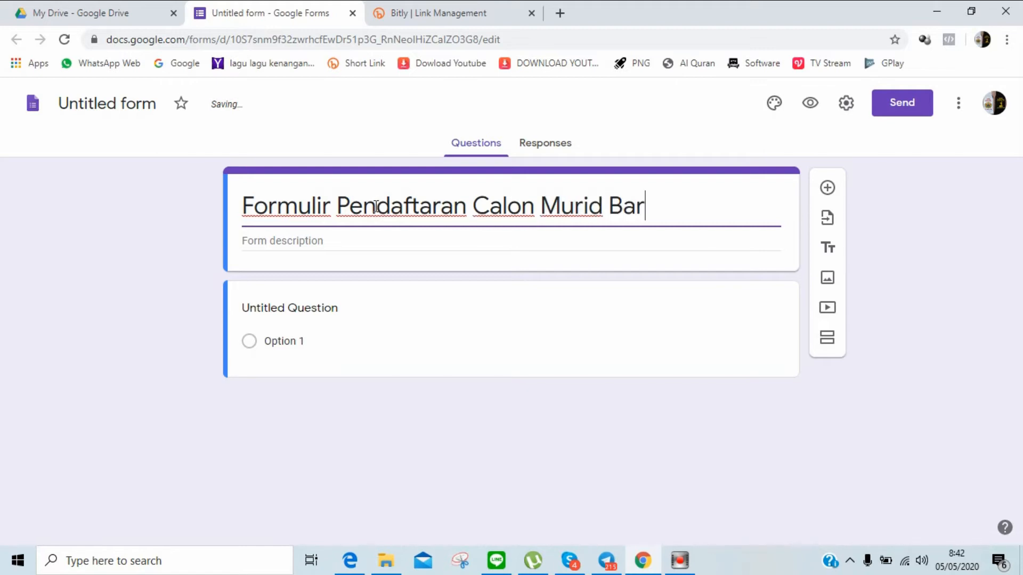
type("u SMA Ash")
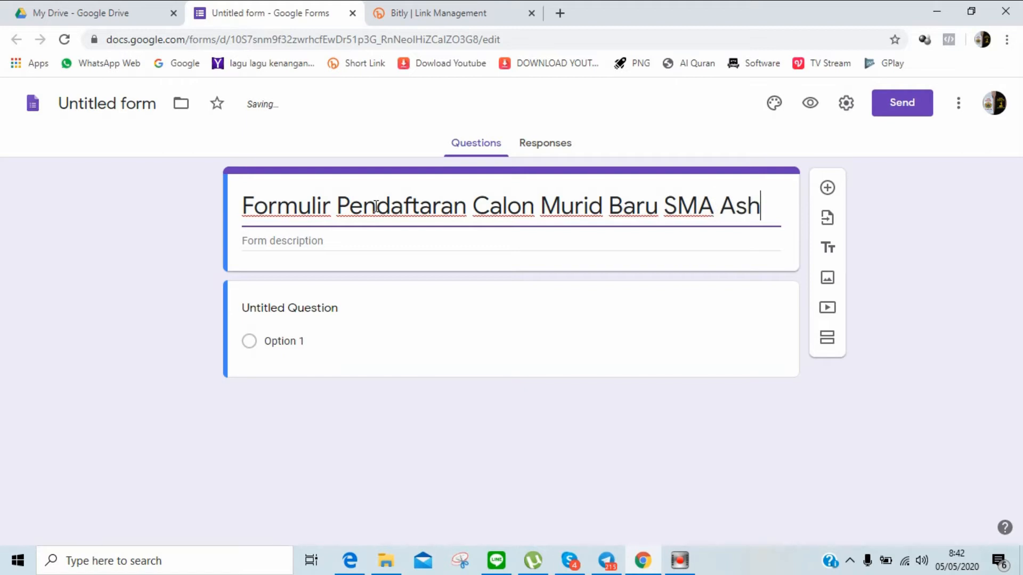
type("h")
key("BackSpace")
type("abul ")
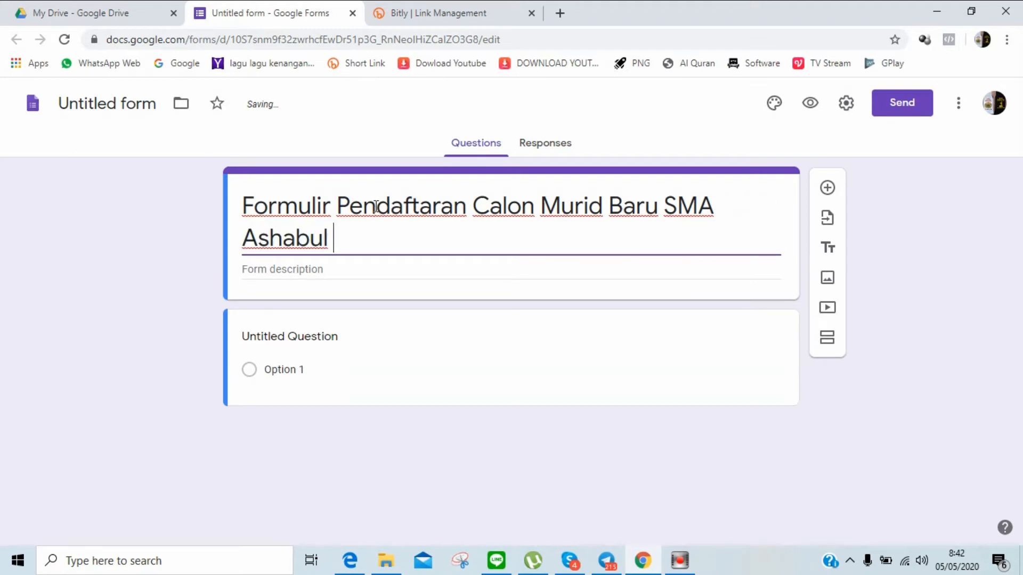
type("Yamin")
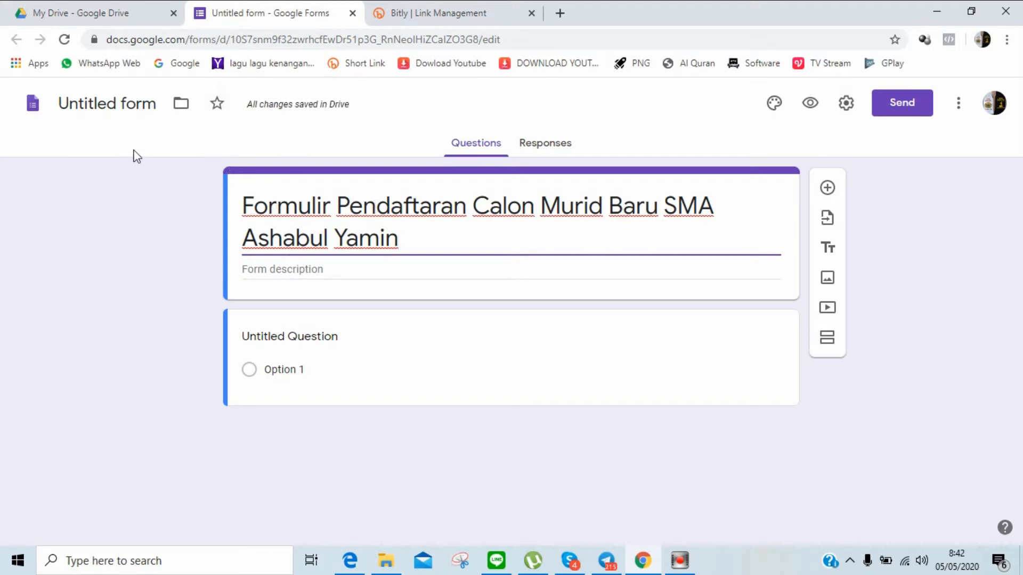
left_click(117, 105)
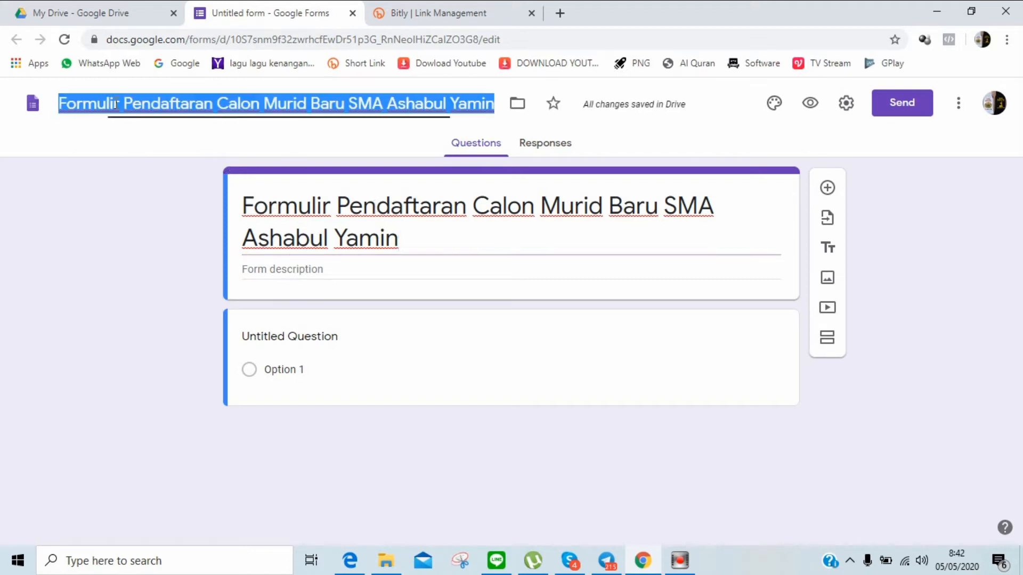
Enter the form description "Formulir pendaftran calon murid baru SMA Ashabul Yamin tahun Pelajaran 2020-2021, silahkan isi data dengan benar"
left_click(266, 270)
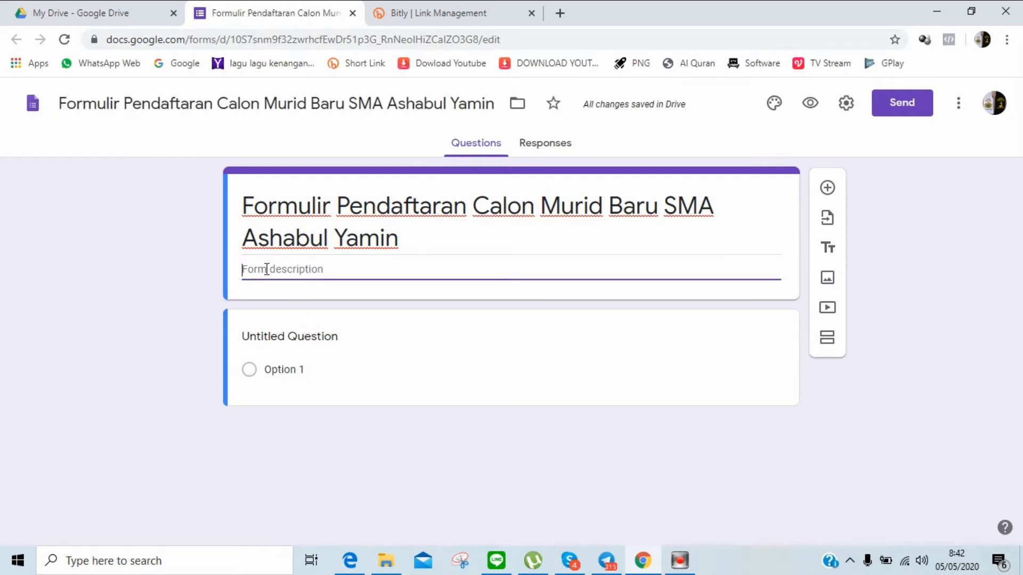
type("Formulir pe")
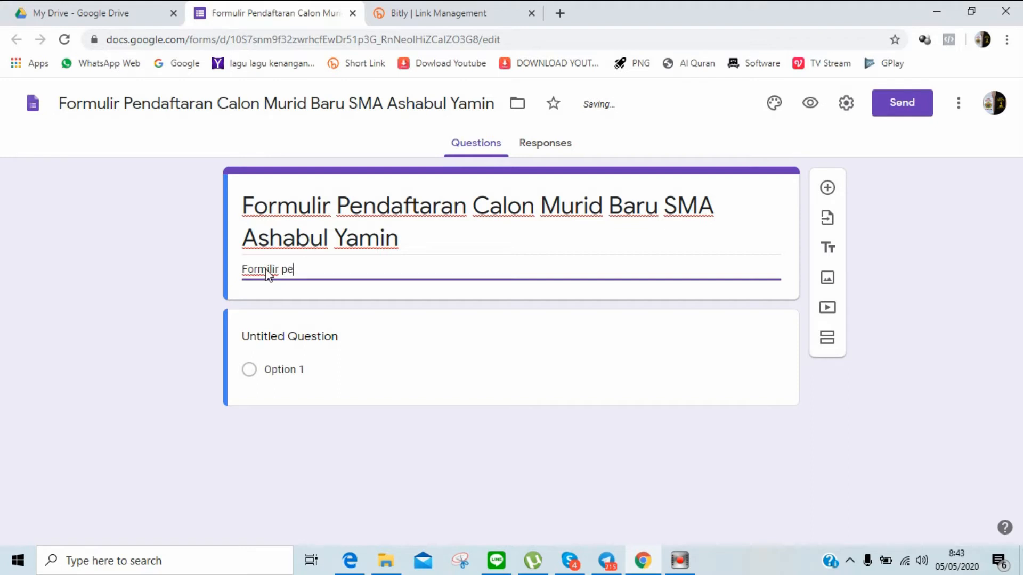
type("ndaftran")
left_click(270, 268)
type("u")
left_click(351, 269)
type("ca")
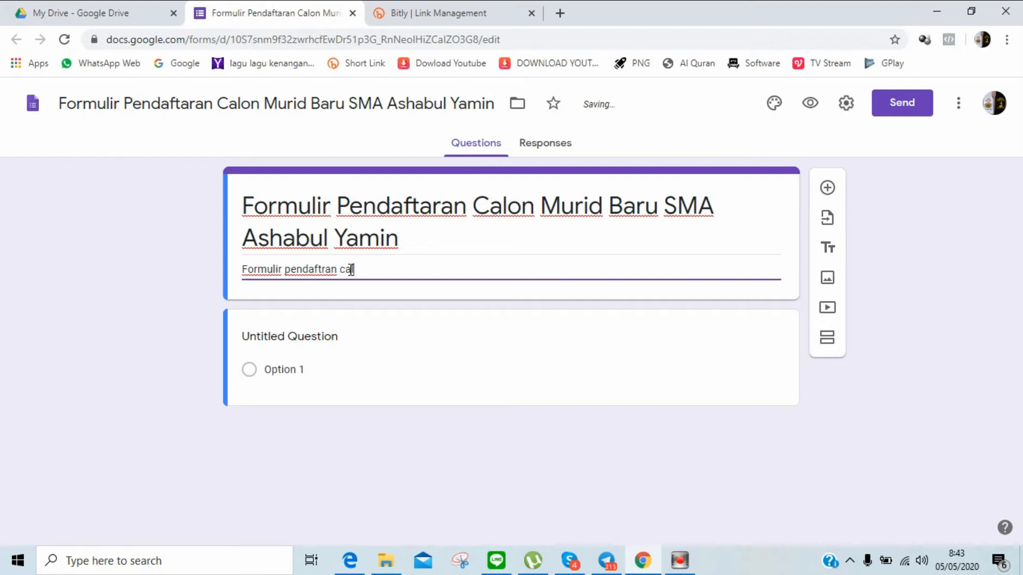
type("lon murid ")
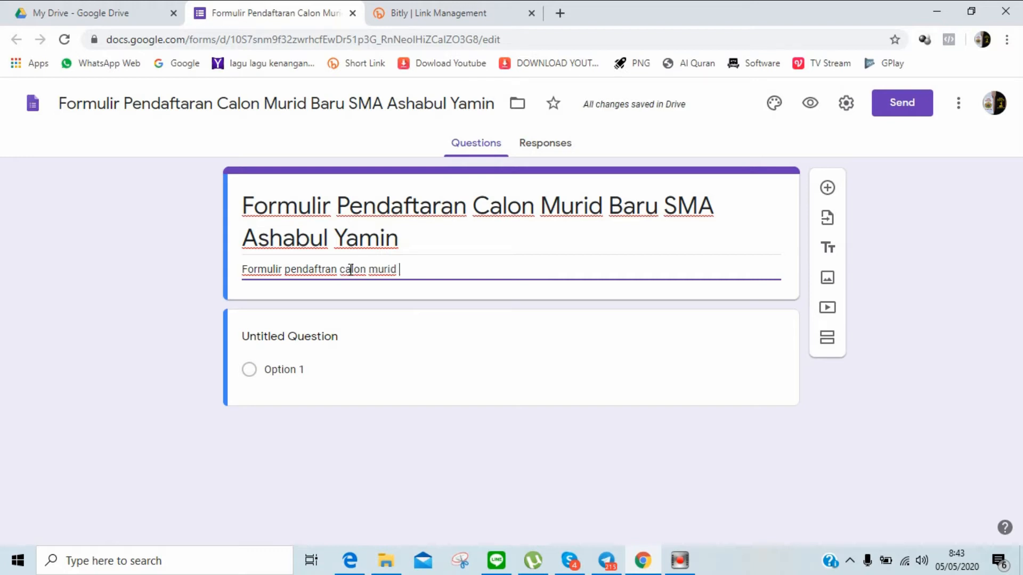
type("baru")
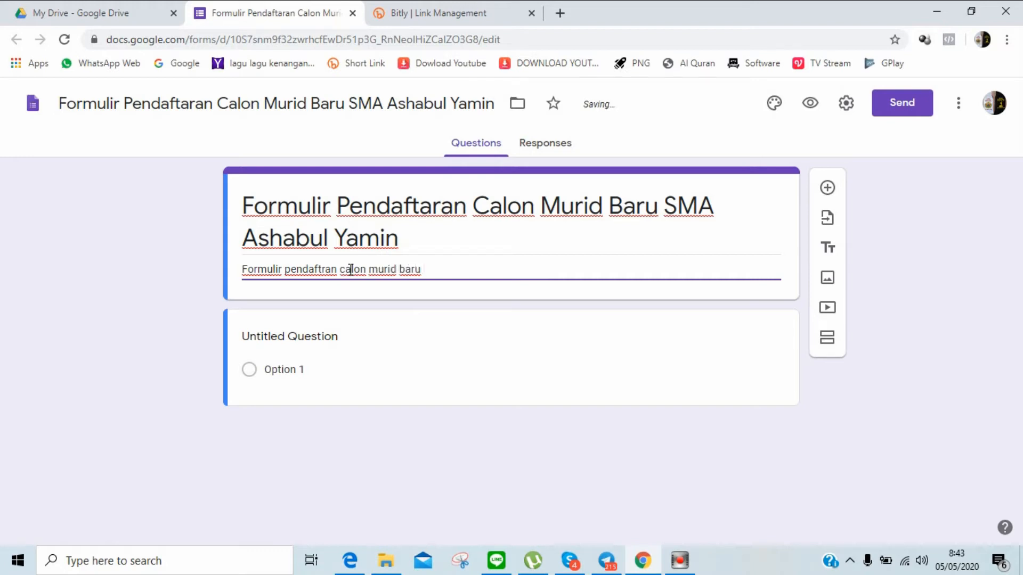
type(" SMA Ashabul Yamin ")
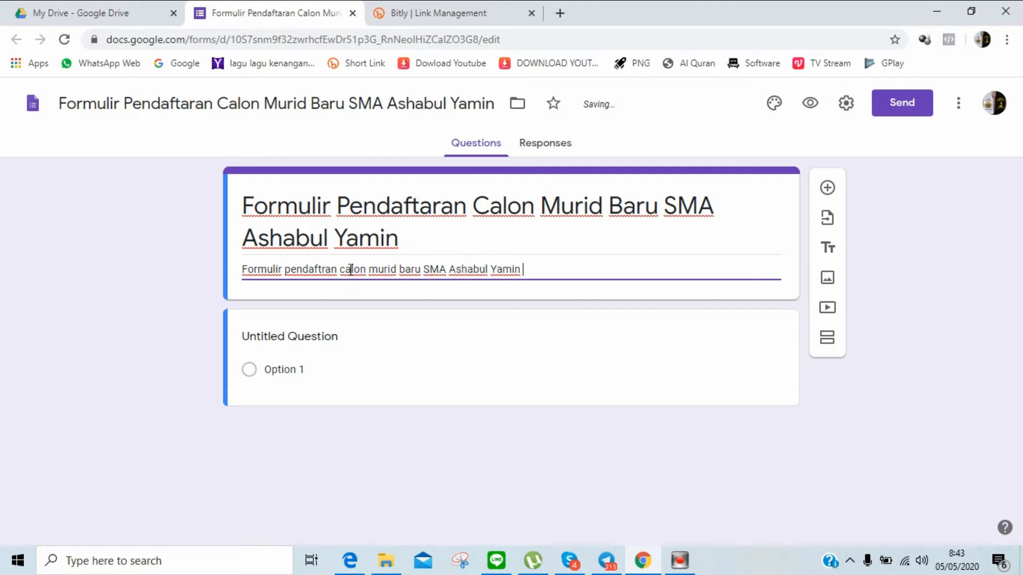
type("tahun Pelajaran ")
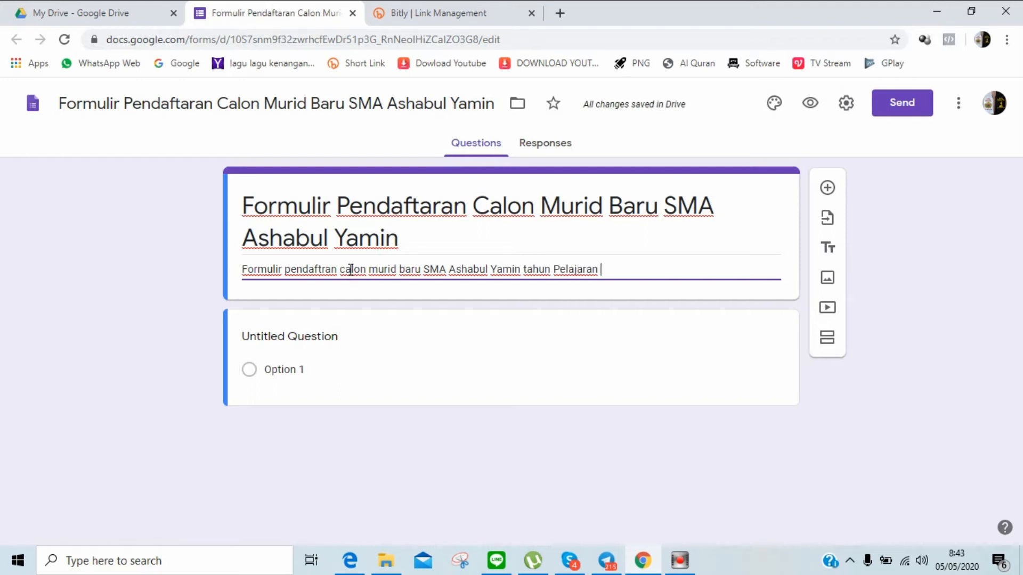
type("2020-202")
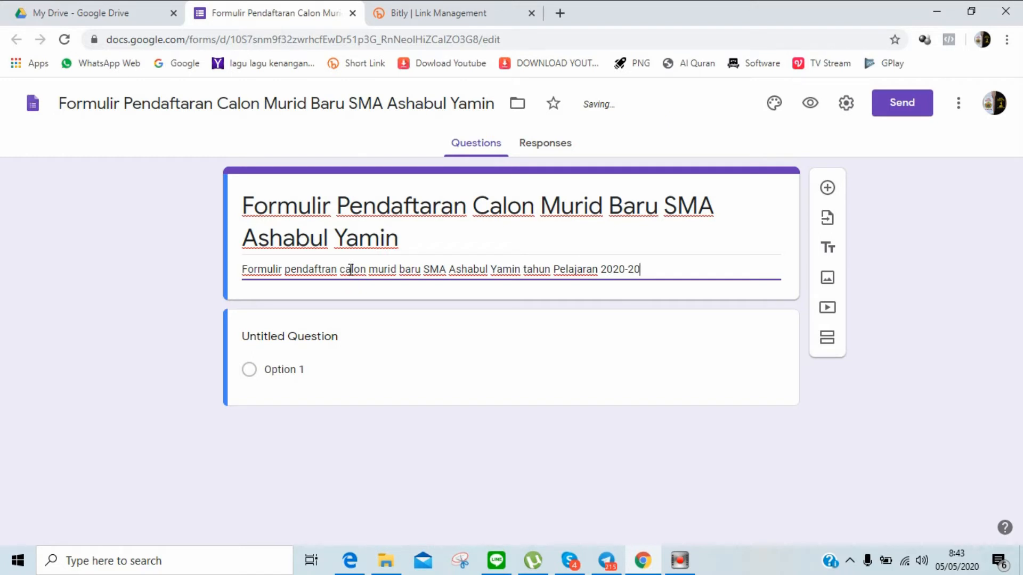
type("1, silah")
type("kan isi data dengan ")
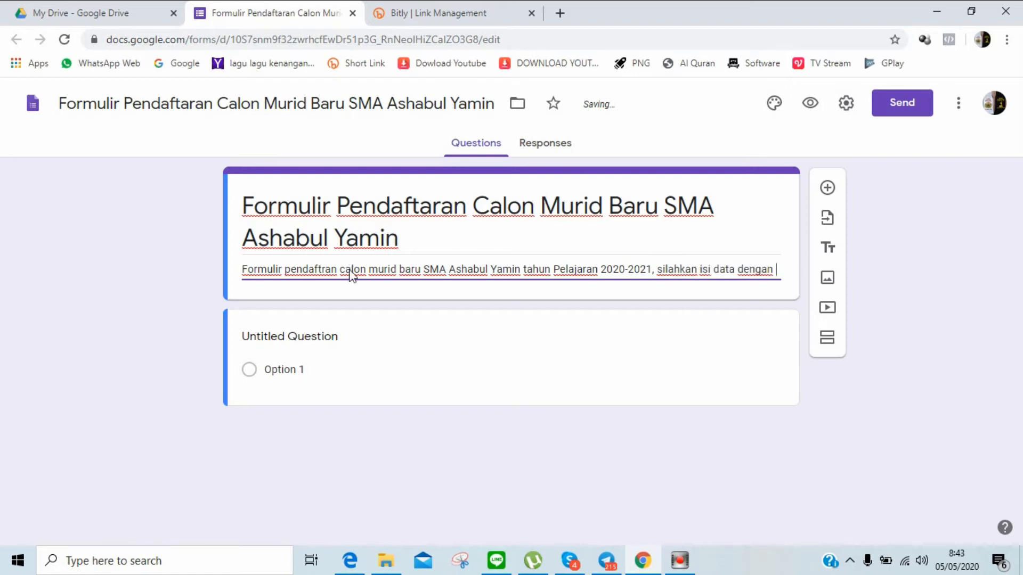
type("benar")
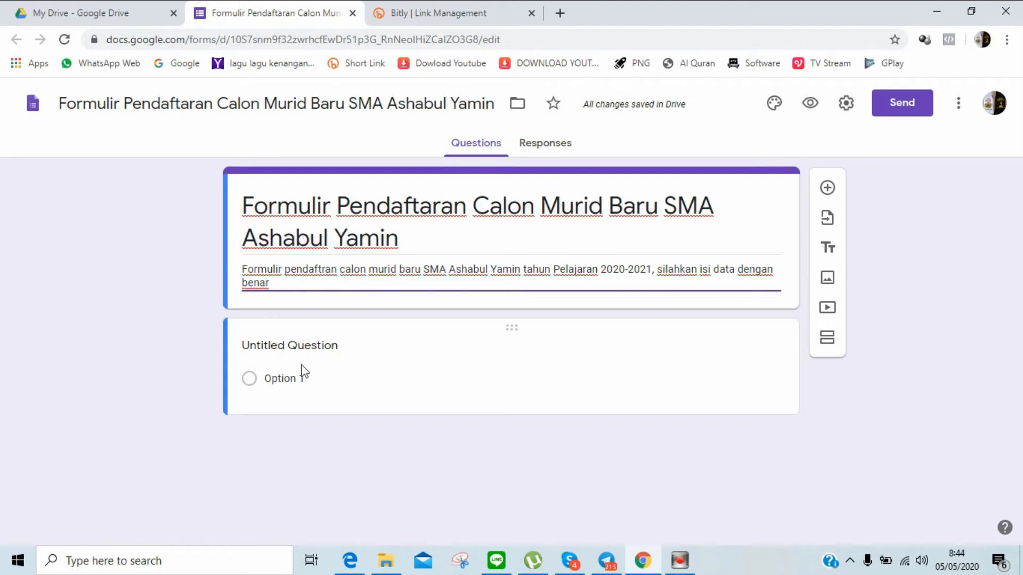
Replace the first question's placeholder title with "Nama Calon Siswa"
left_click(301, 345)
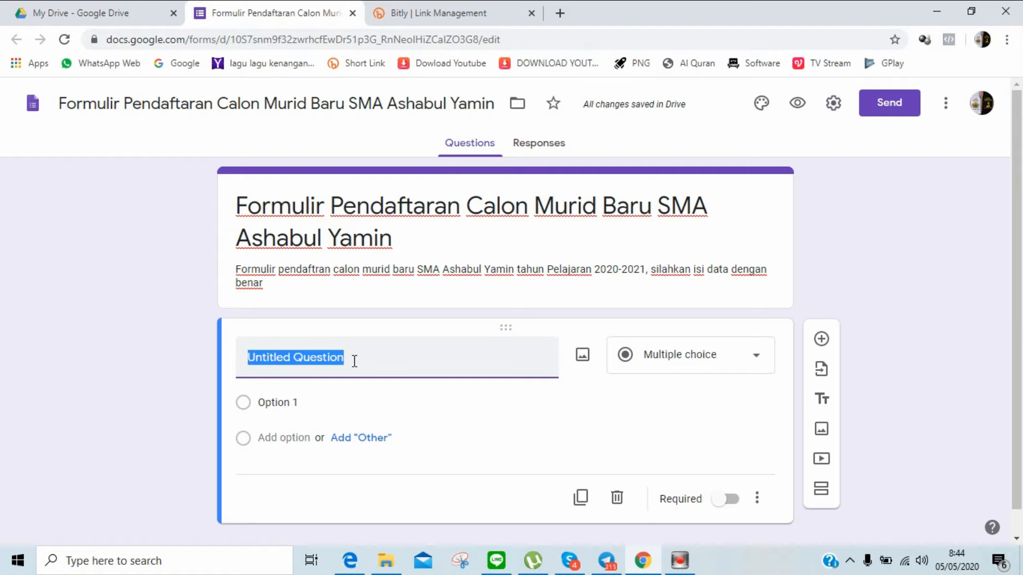
type("NAma")
key("BackSpace")
key("BackSpace")
key("BackSpace")
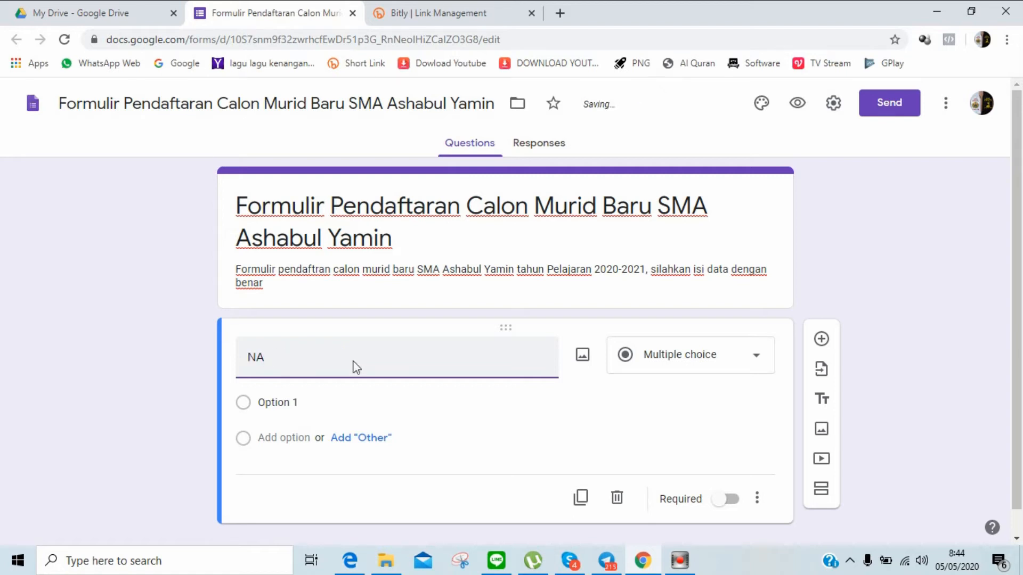
type("ama Calon Siswa")
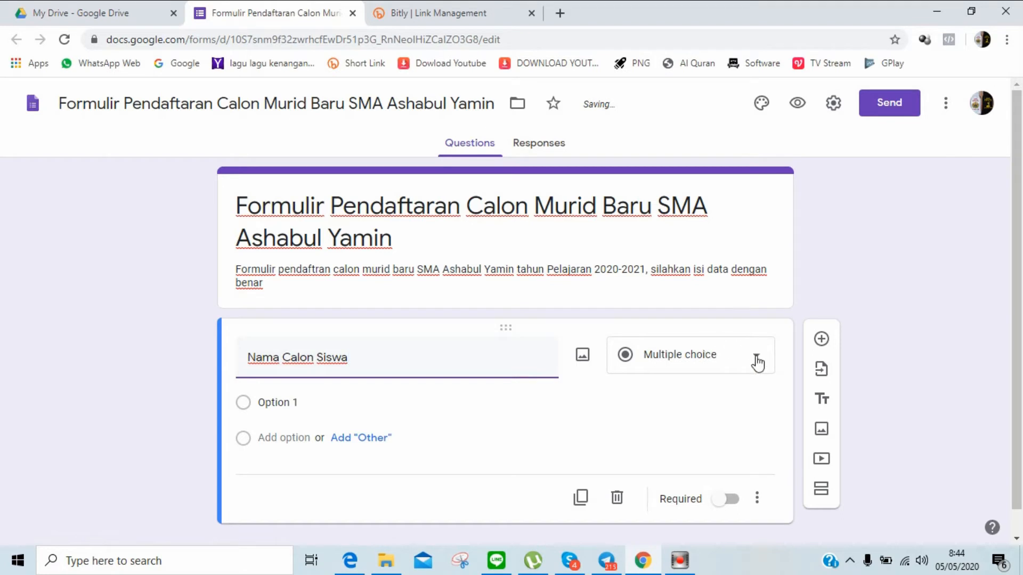
Change the "Nama Calon Siswa" question to the Short answer type and make it required
left_click(757, 362)
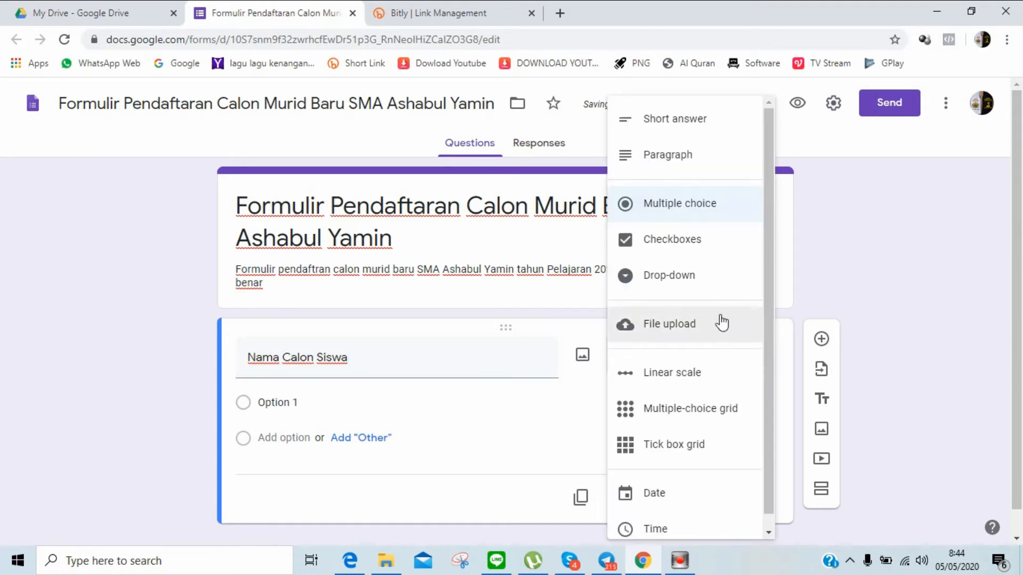
left_click(674, 124)
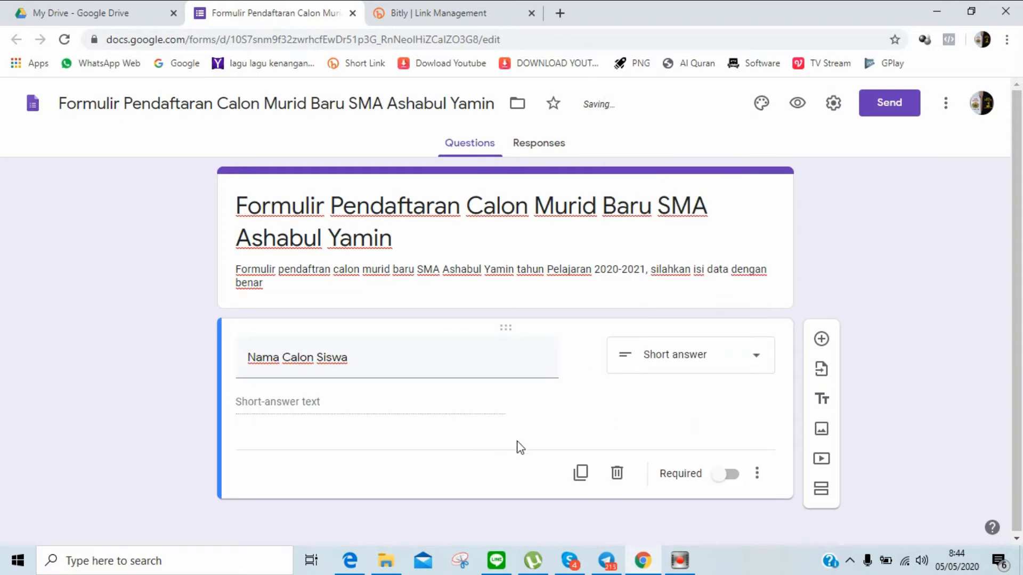
left_click(737, 473)
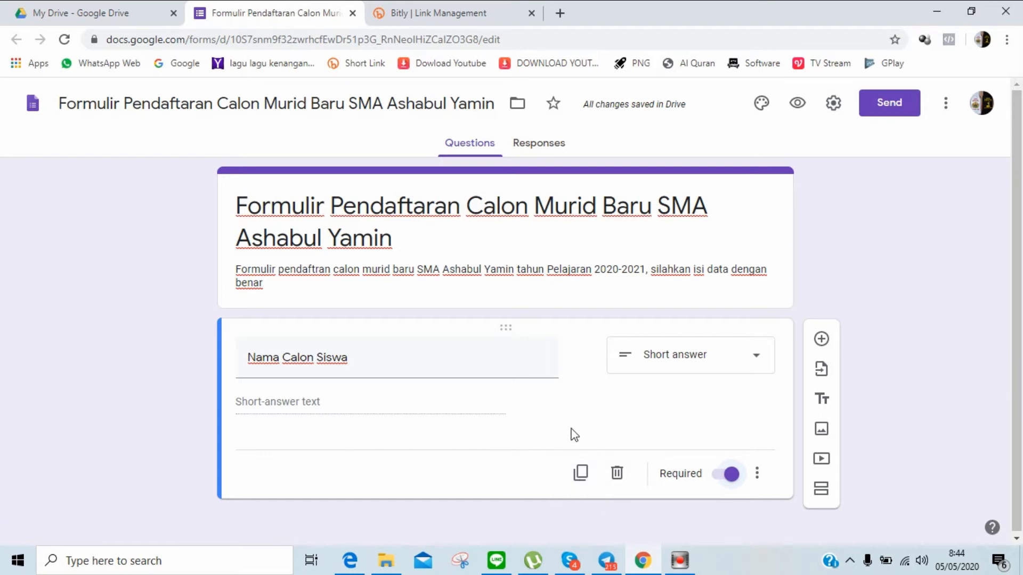
Duplicate the "Nama Calon Siswa" question and retitle the copy "Tempat Lahir"
left_click(581, 474)
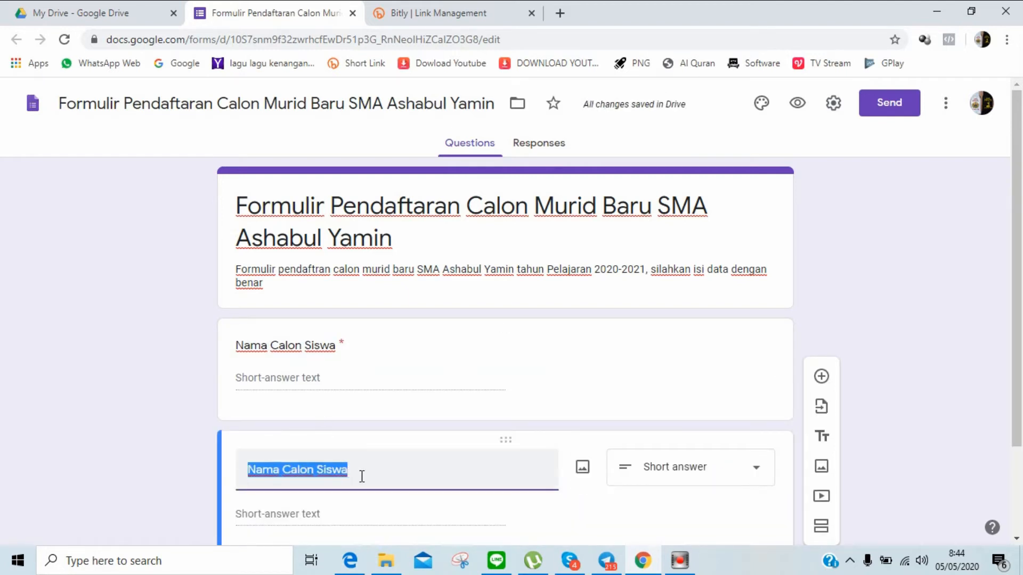
type("Te")
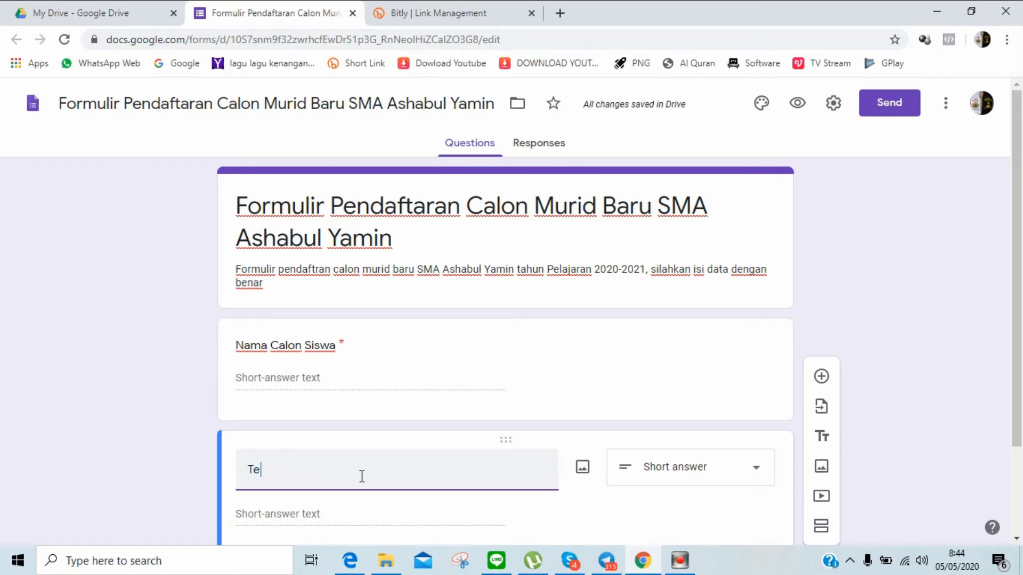
type("mpat Lahir")
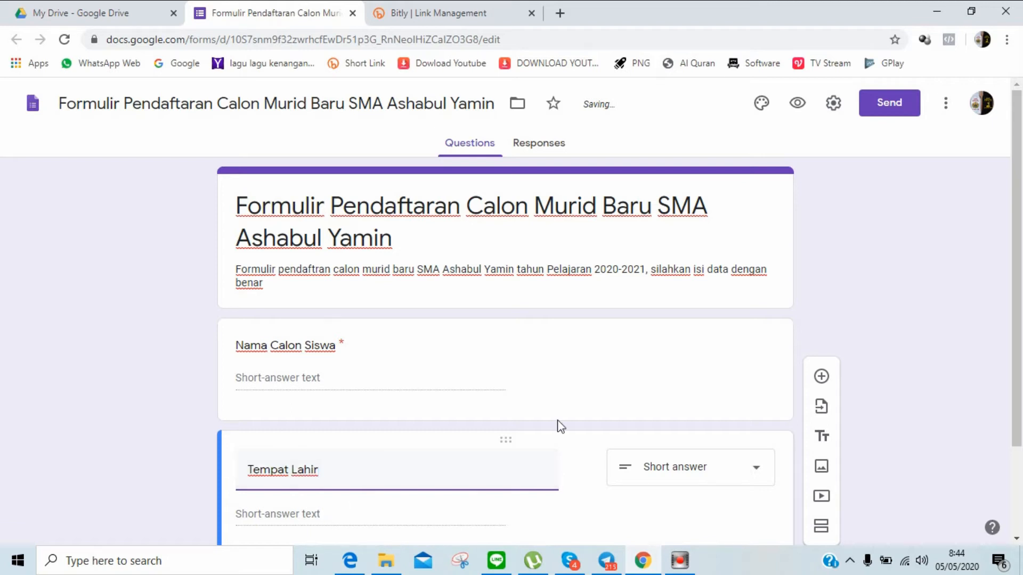
Add the description "Silahkan isi nama calon siswa sesuai dengan akte kelahiran" to the "Nama Calon Siswa" question
left_click_drag(1015, 252, 1017, 309)
left_click(561, 290)
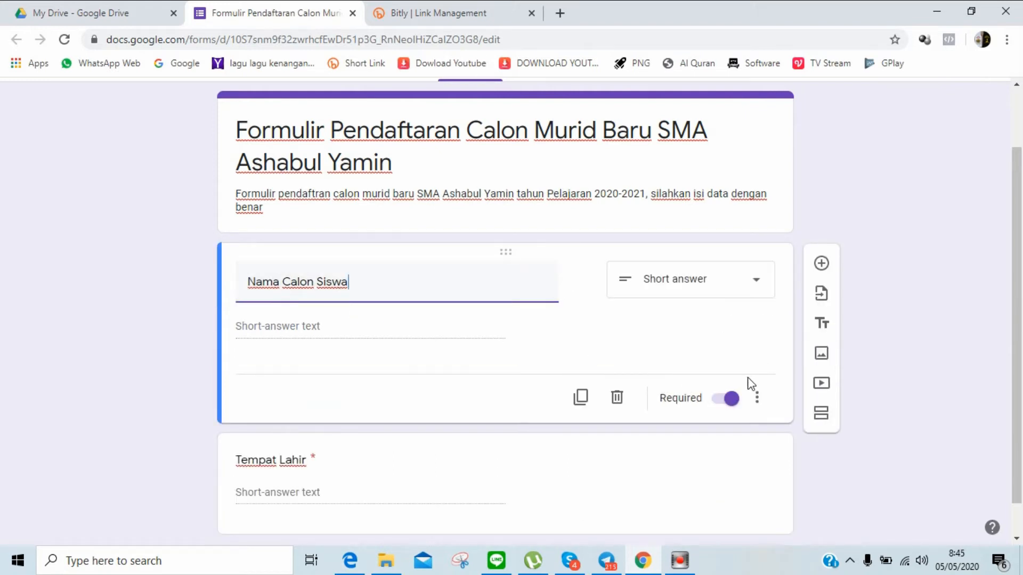
left_click(757, 399)
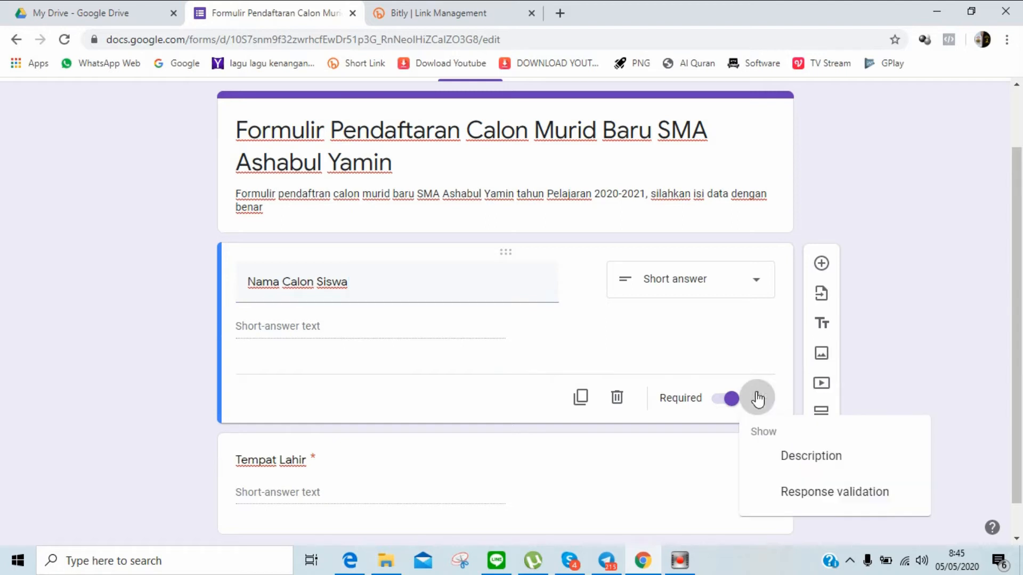
left_click(787, 457)
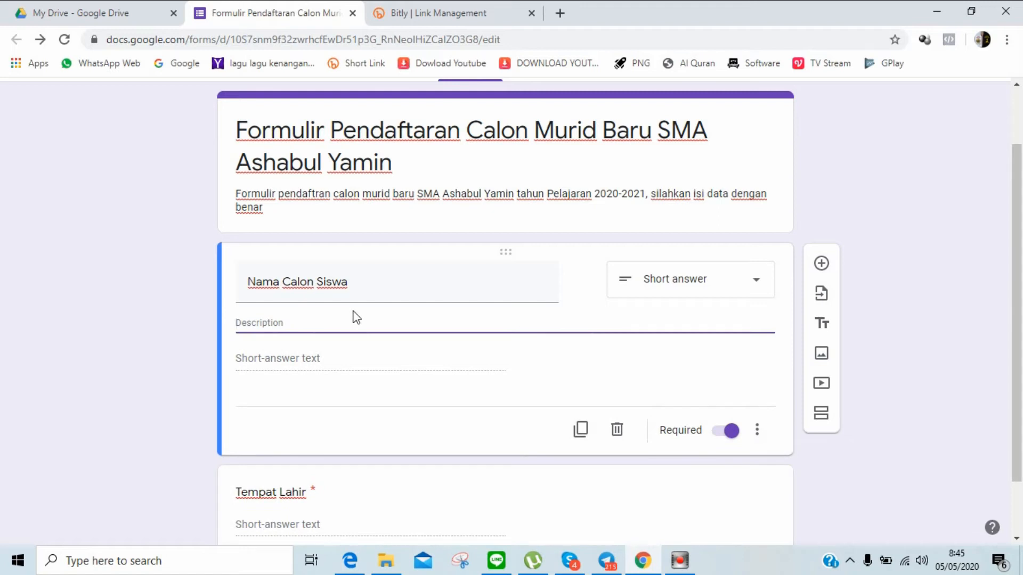
type("Silahkan ")
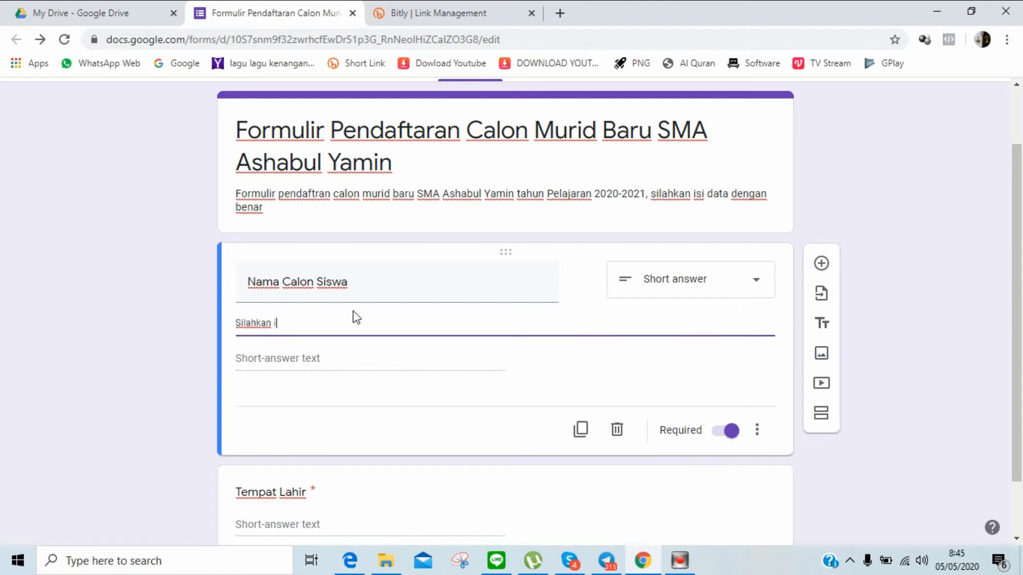
type("isi nama calon siswa sesuai")
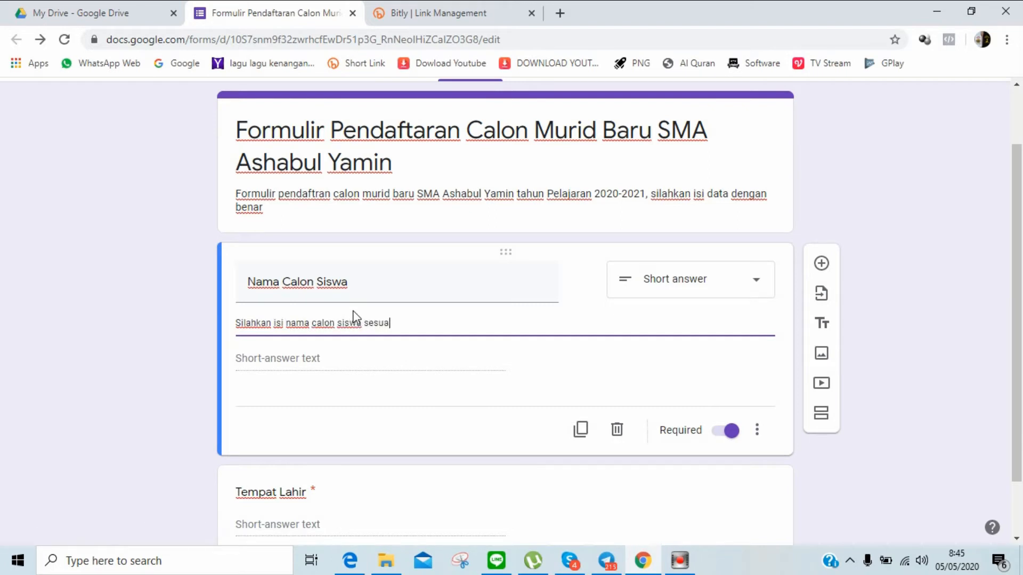
type(" dengan akte kelahiran")
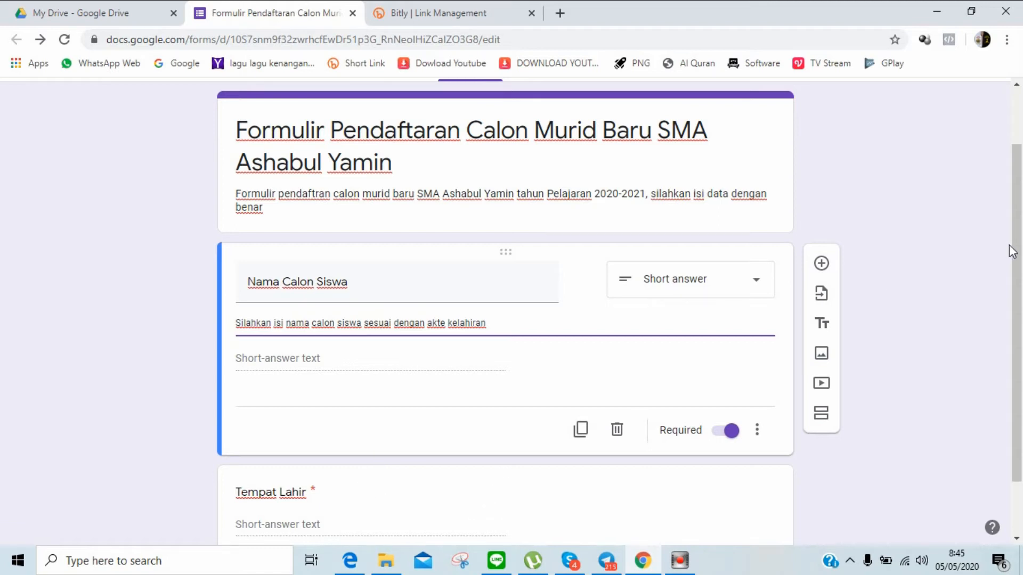
Add the description "Silahkan isi tempat lahir calon siswa sesuai akte kelahiran" to the "Tempat Lahir" question
scroll(1018, 329, "down", 3)
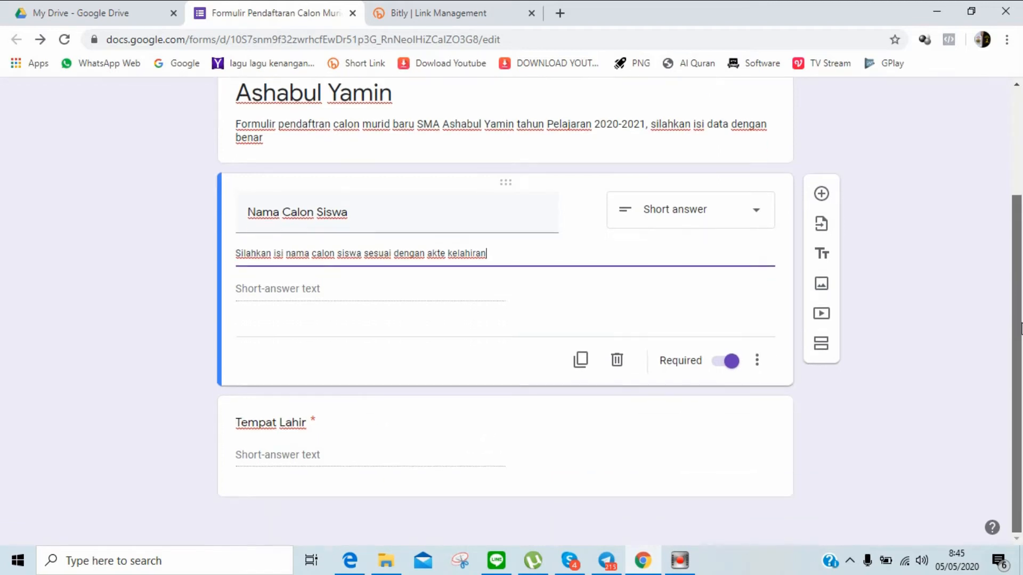
left_click(361, 422)
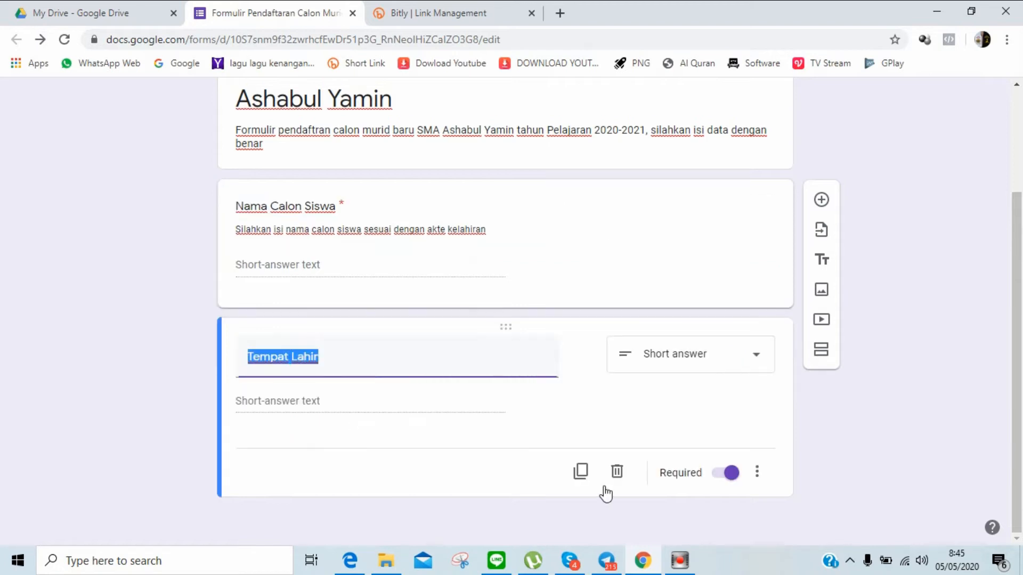
left_click(757, 473)
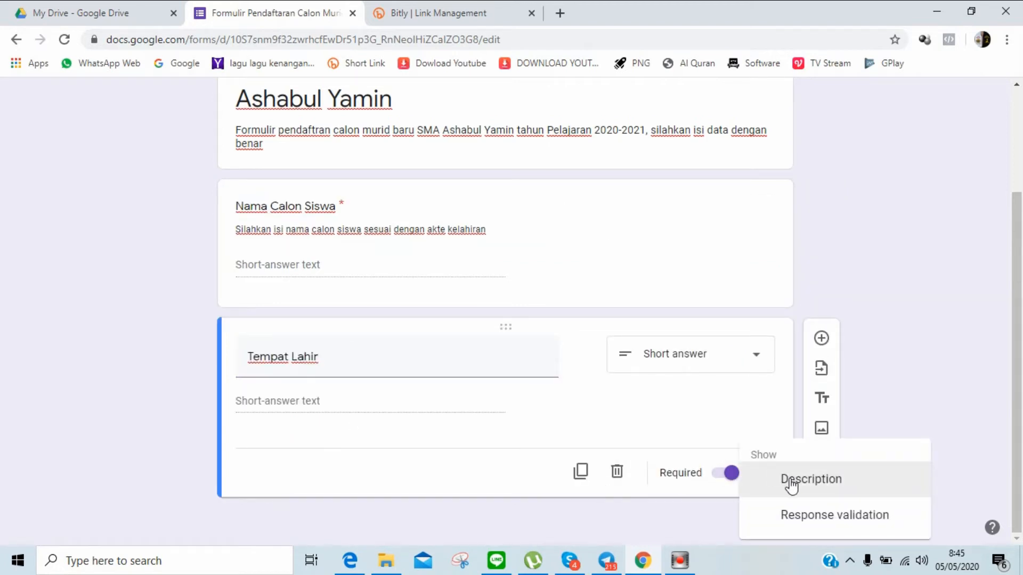
left_click(781, 479)
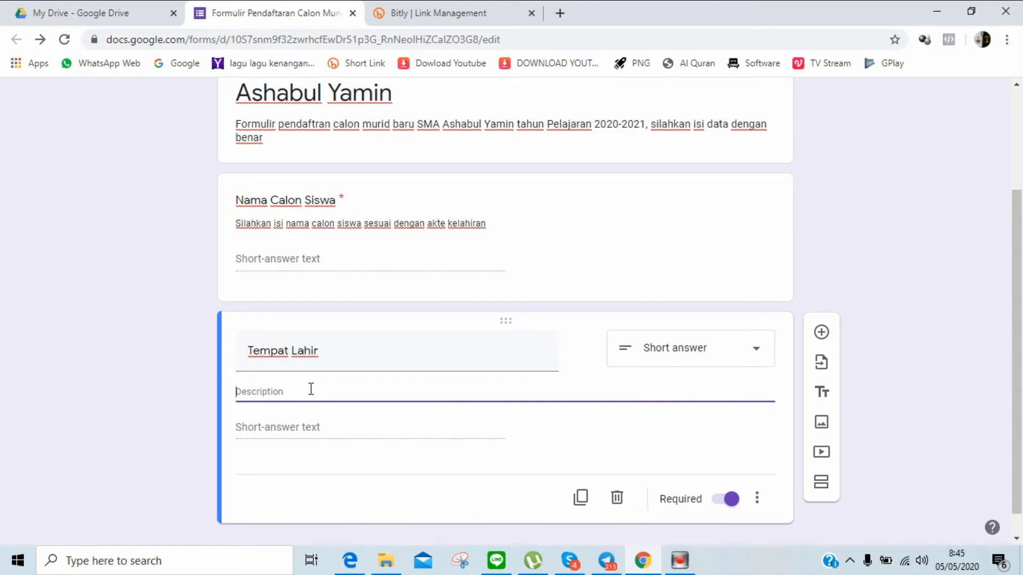
type("Silahkan ")
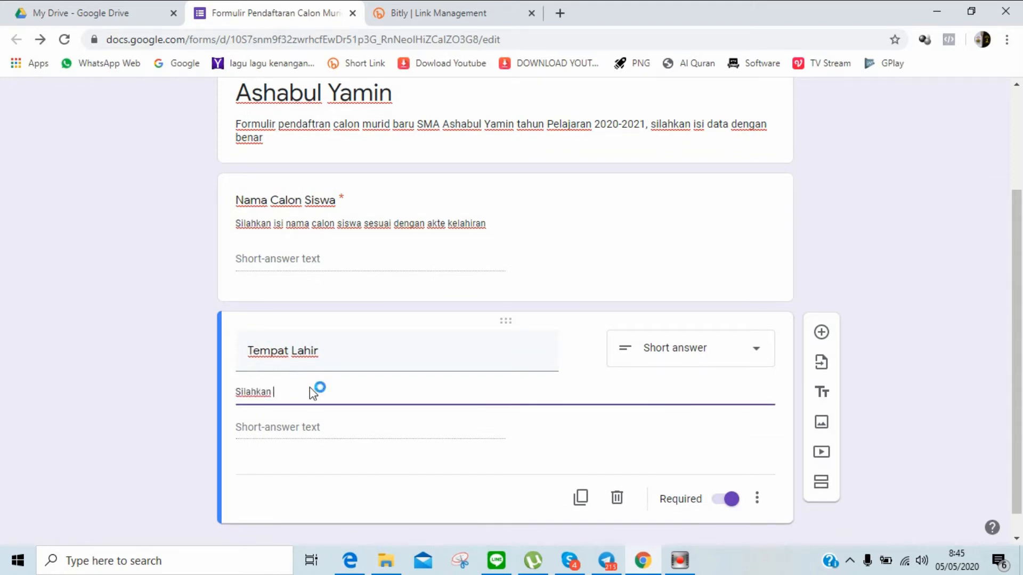
type("isi tempat lahir calon siswa sesuai akte")
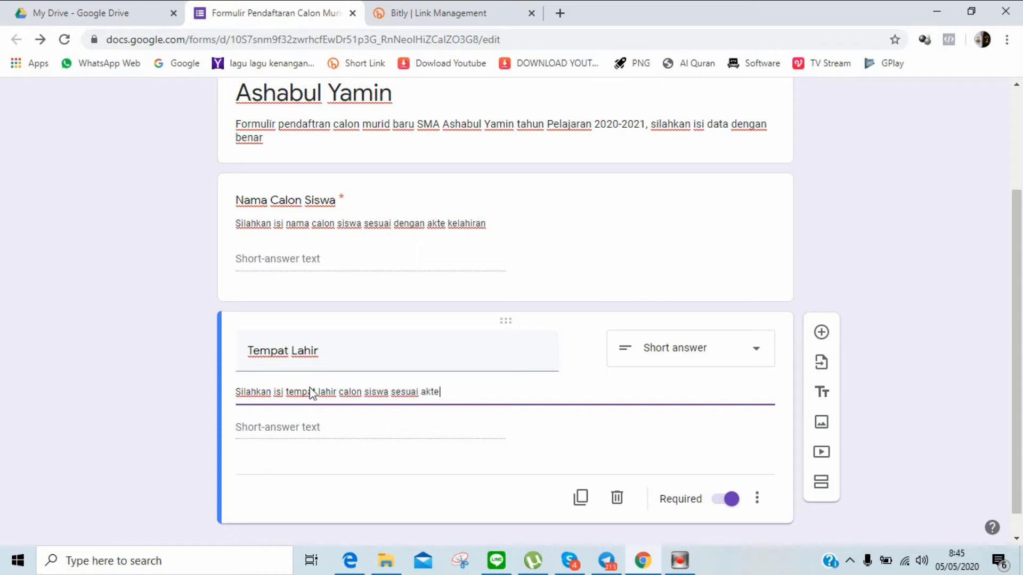
type(" kelahiran")
left_click(584, 376)
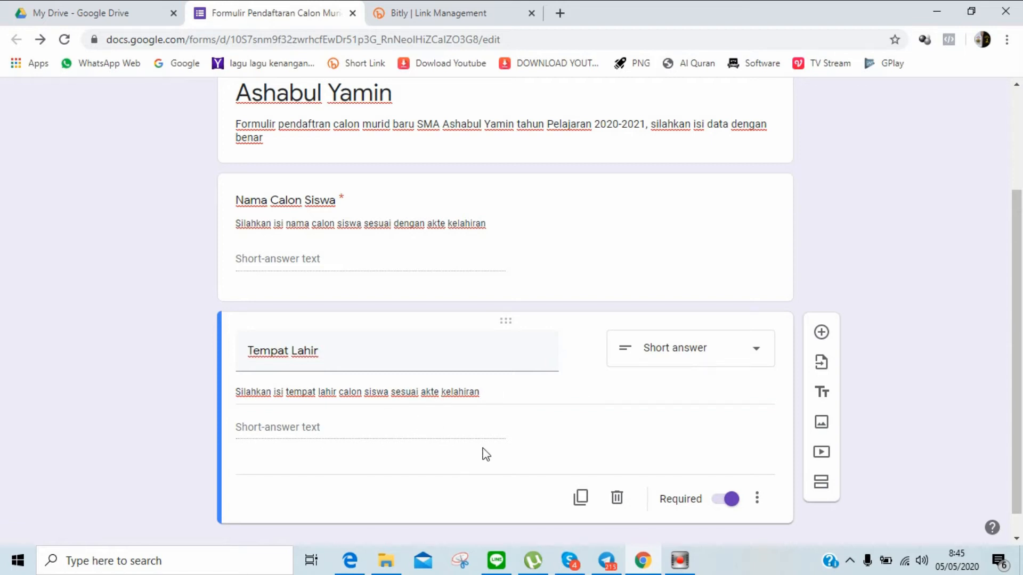
Duplicate the "Tempat Lahir" question and retitle the copy "Tnggal lahir"
left_click(581, 501)
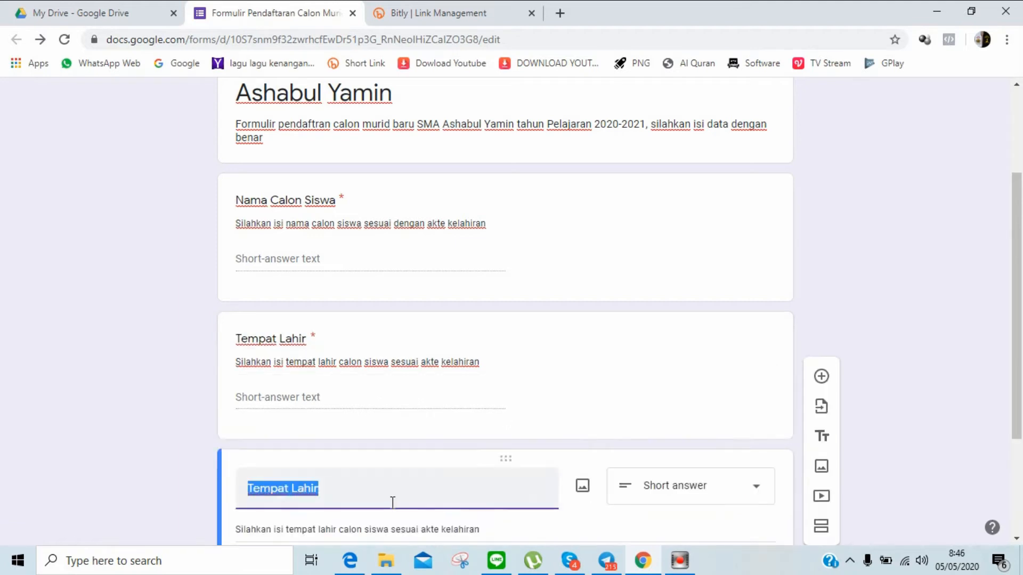
type("Tagl")
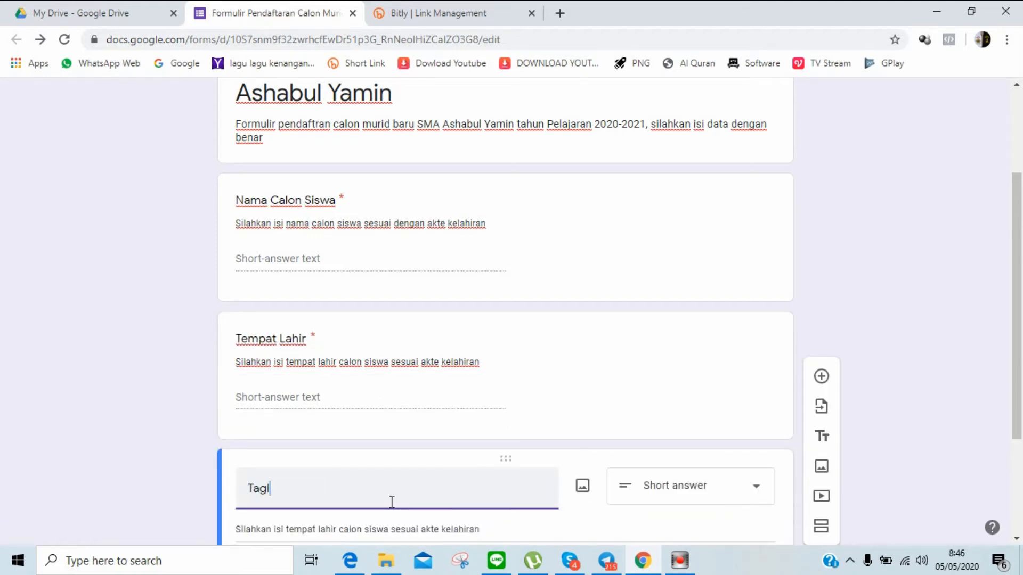
key("BackSpace")
key("BackSpace")
key("BackSpace")
key("BackSpace")
key("BackSpace")
type("a")
key("BackSpace")
type("nggal lahir")
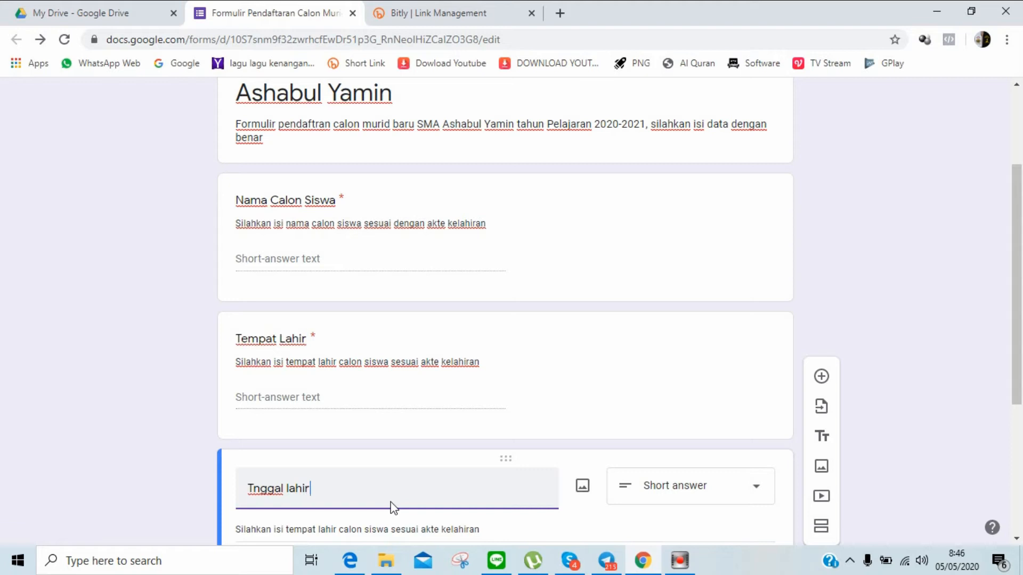
Change the "Tnggal lahir" question's description to "Silahkan isi Tanggal lahir calon siswa sesuai akte kelahiran"
triple_click(349, 530)
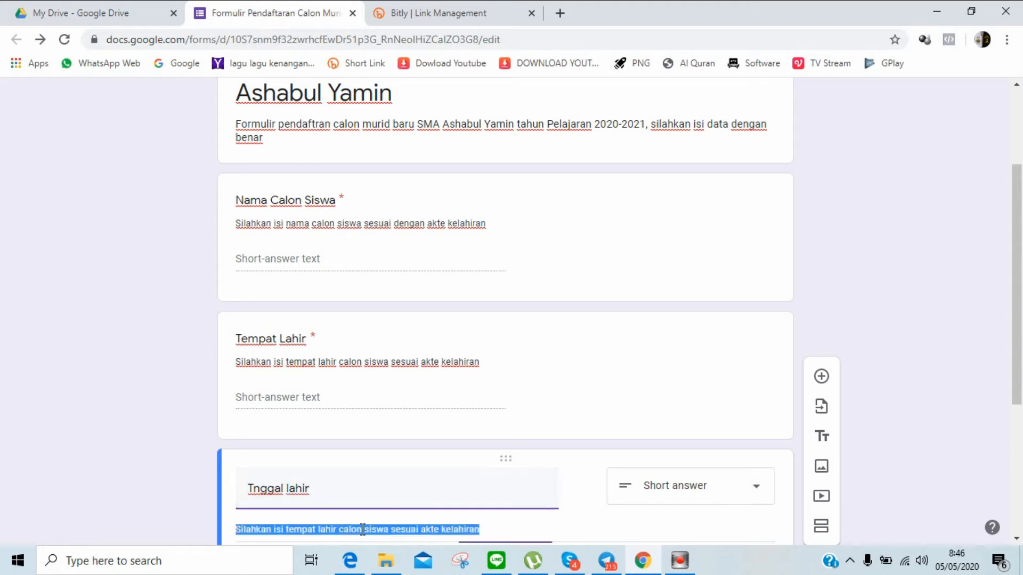
left_click(329, 531)
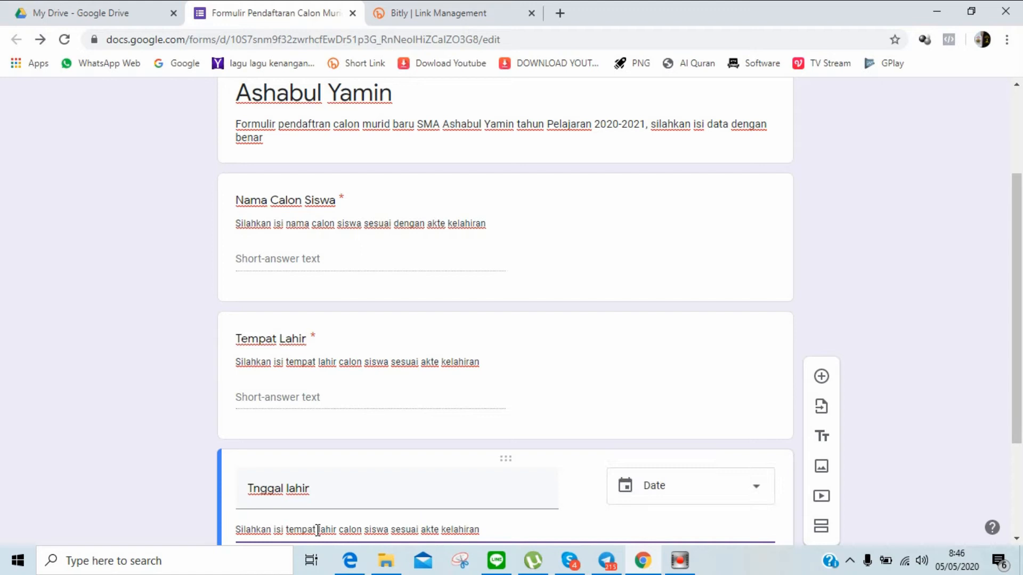
left_click_drag(315, 530, 286, 531)
type("Tangga")
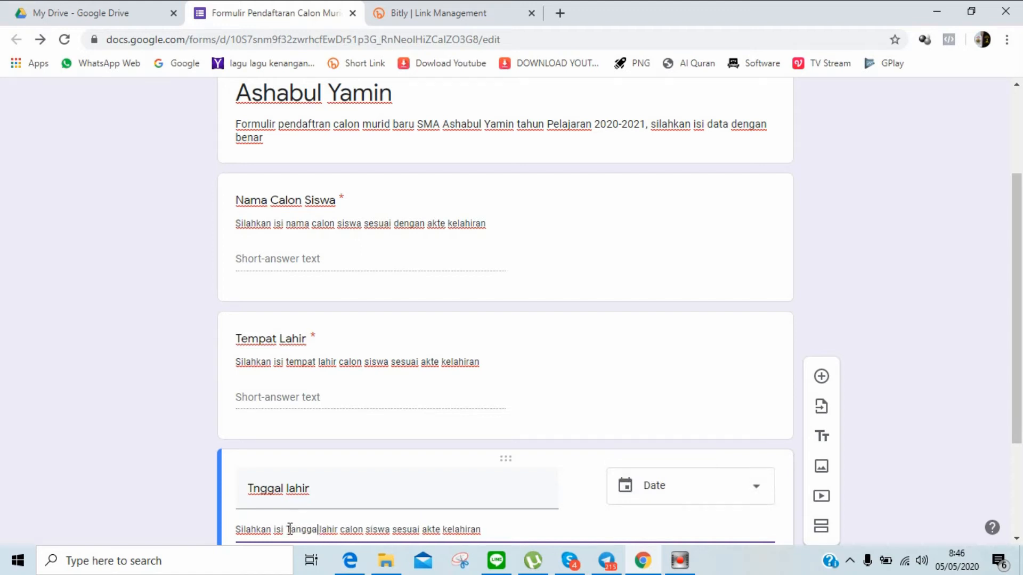
type("l")
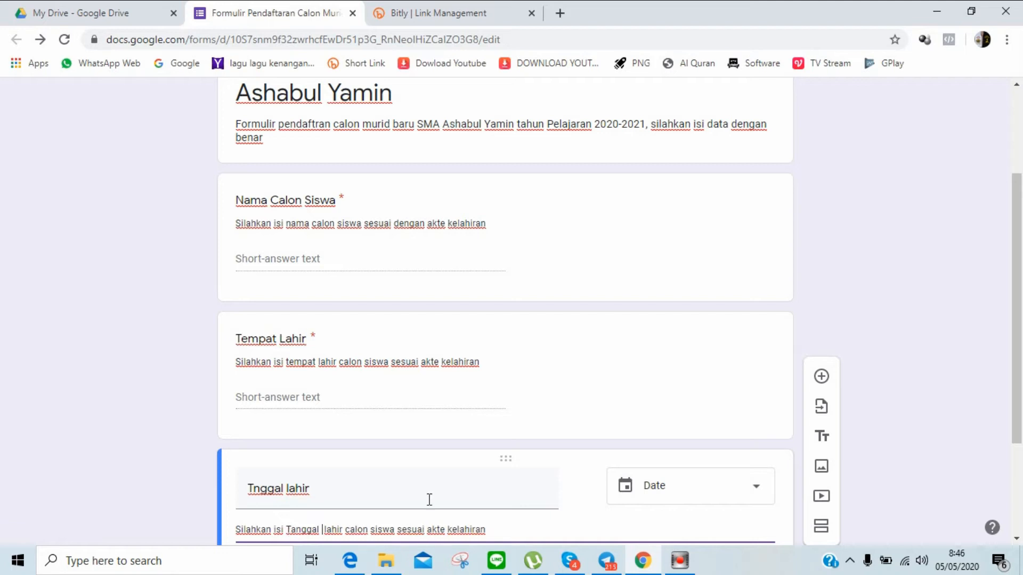
left_click_drag(1015, 340, 1006, 450)
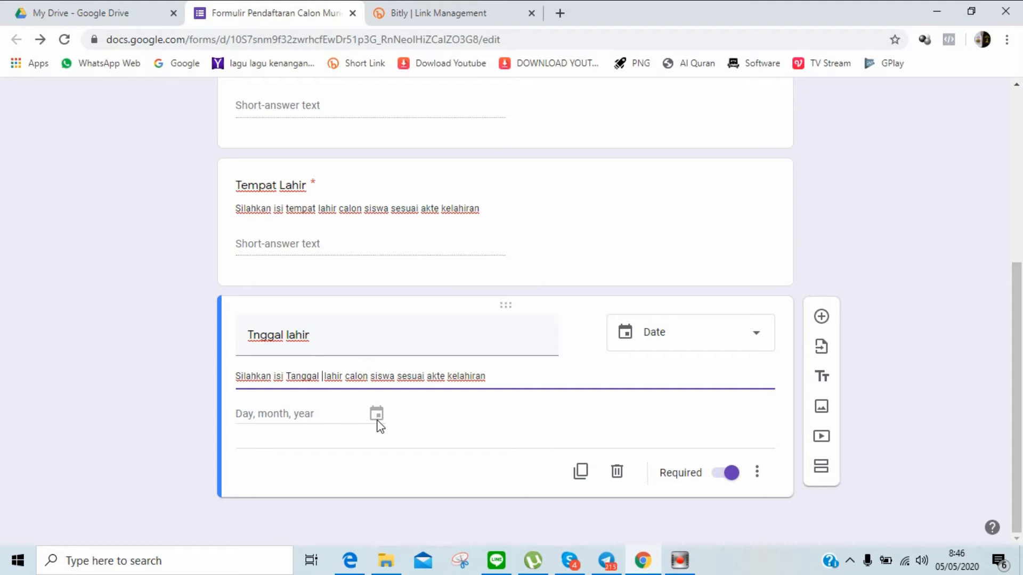
key("BackSpace")
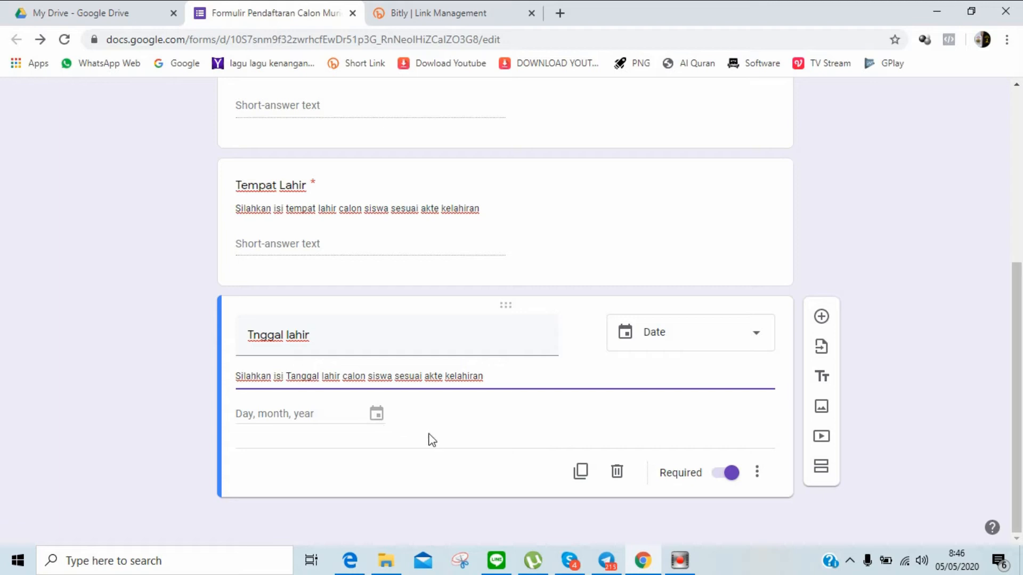
Duplicate the "Tnggal lahir" question and retitle the copy "Nama Orangtua/Wali Murid"
left_click(581, 472)
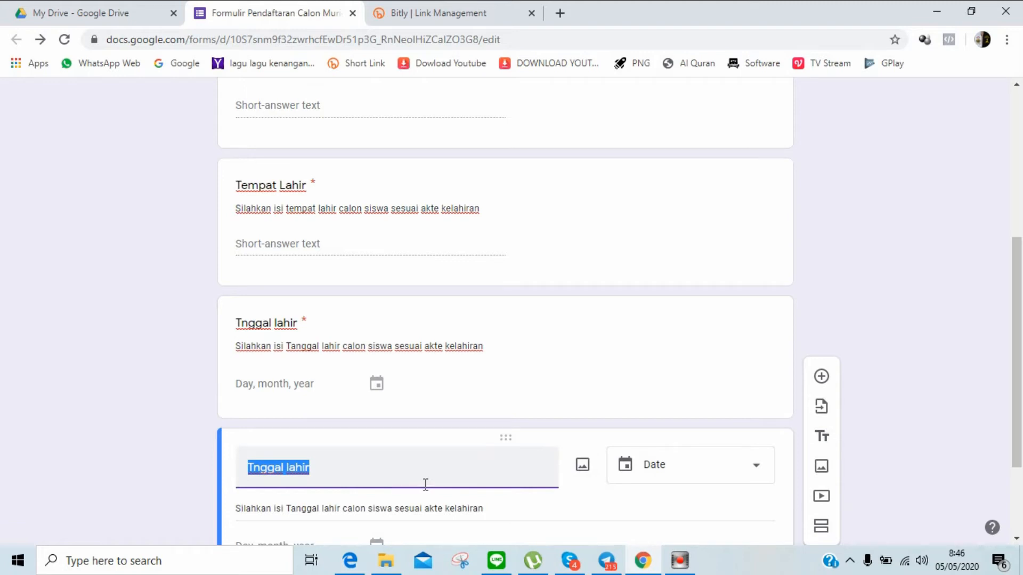
type("Nama ")
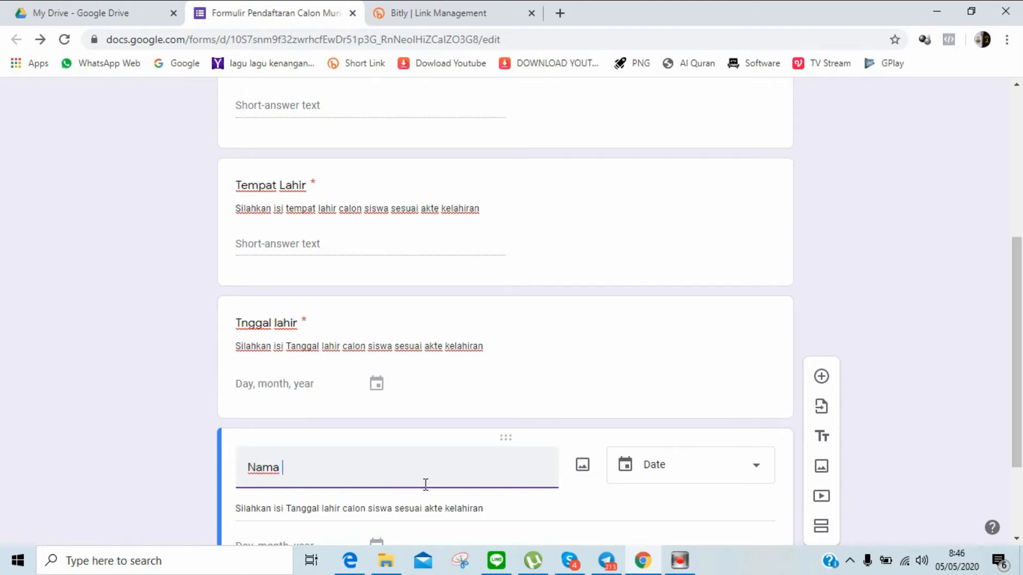
type("Orangtua/Wali")
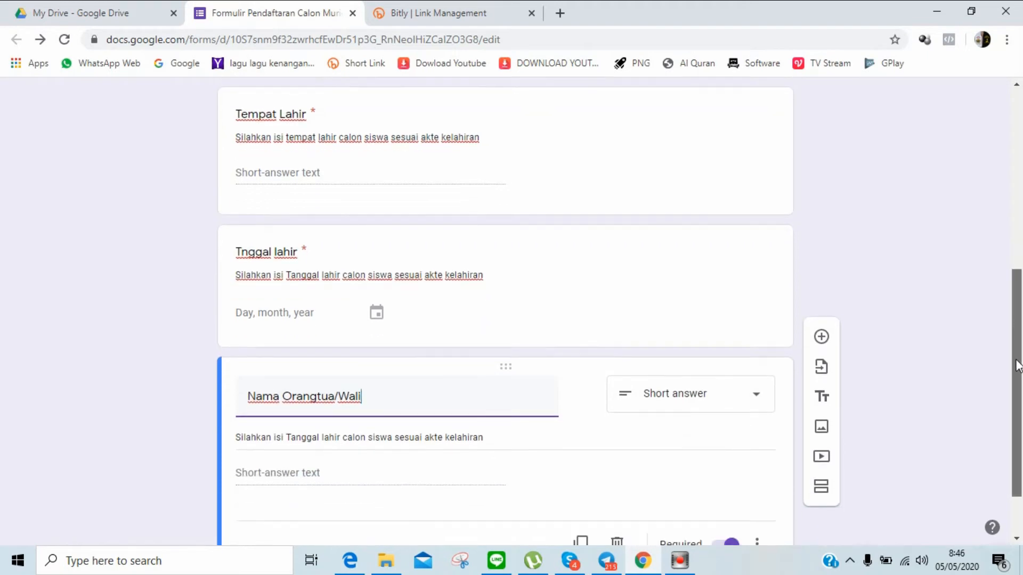
type("m")
key("BackSpace")
type("Murid")
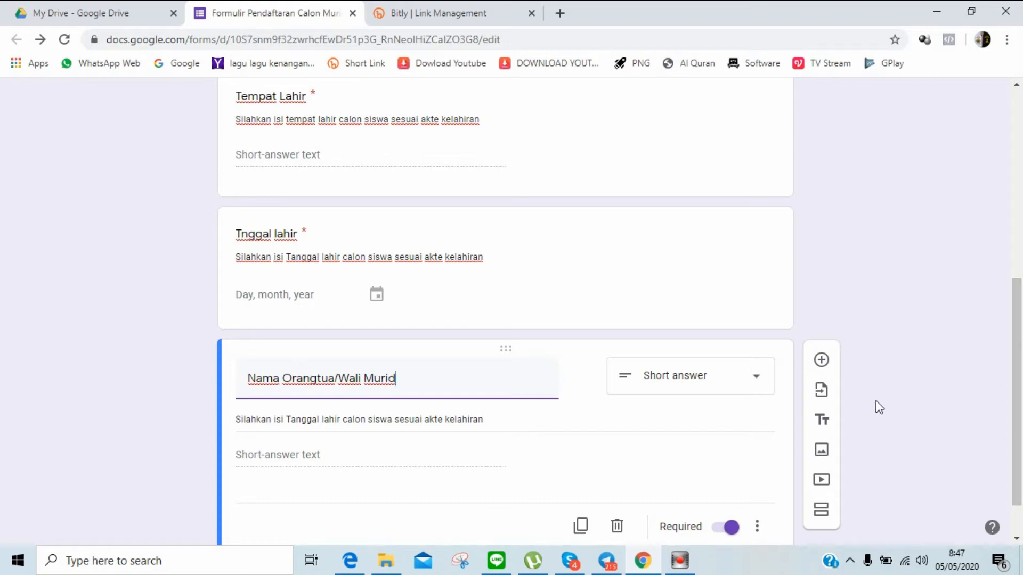
Replace the "Nama Orangtua/Wali Murid" question's description with "Silahkan isikan nama orang tua/wali murid calon siswa"
triple_click(440, 420)
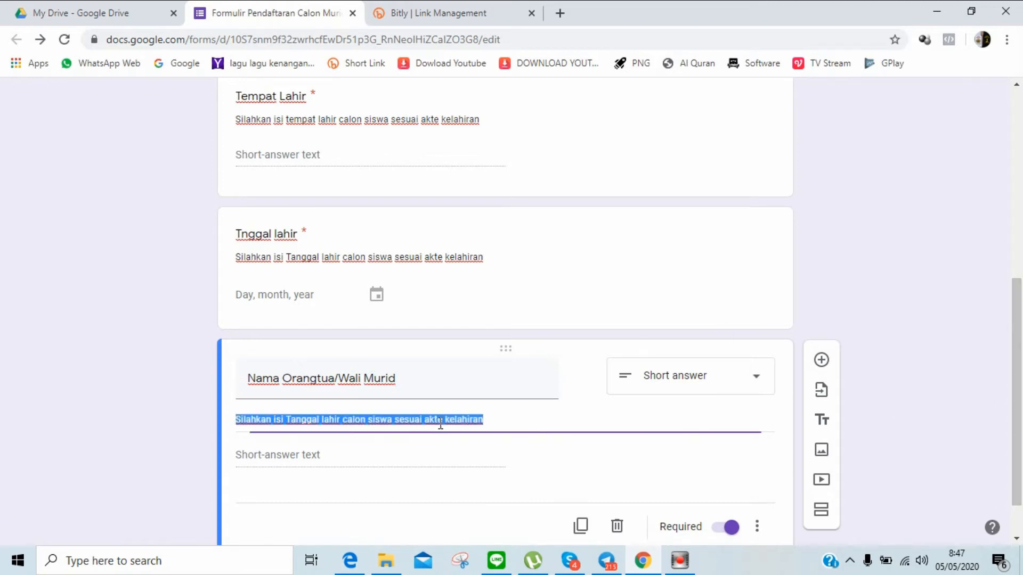
type("Sila")
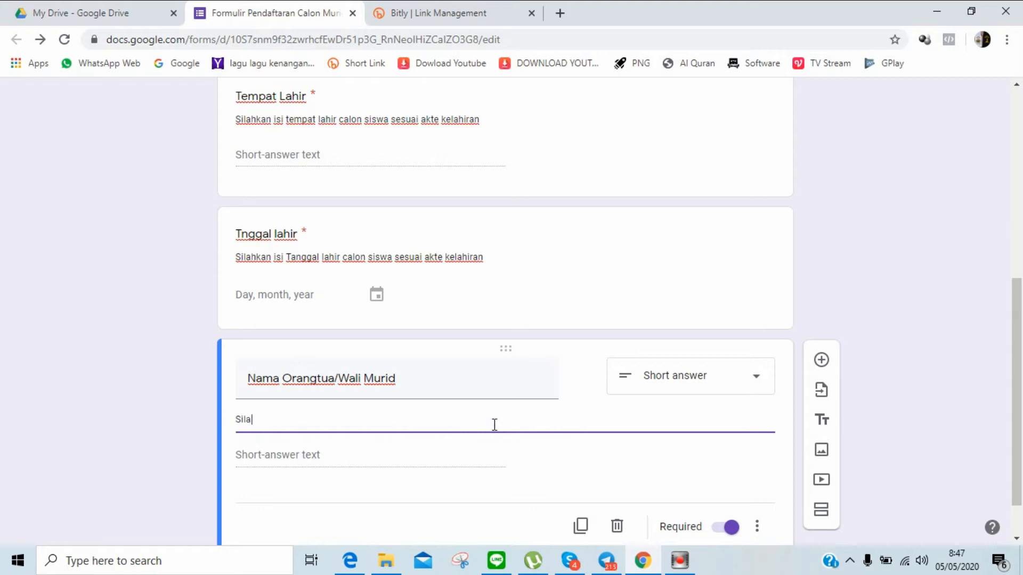
type("hkan isikan nama orang tua/wali murid calon siswa")
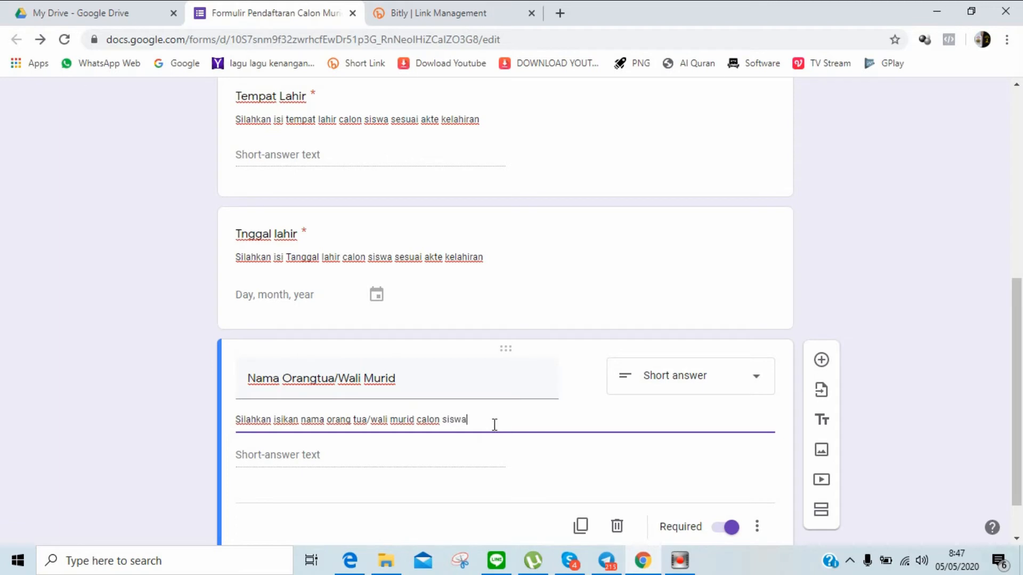
left_click(372, 465)
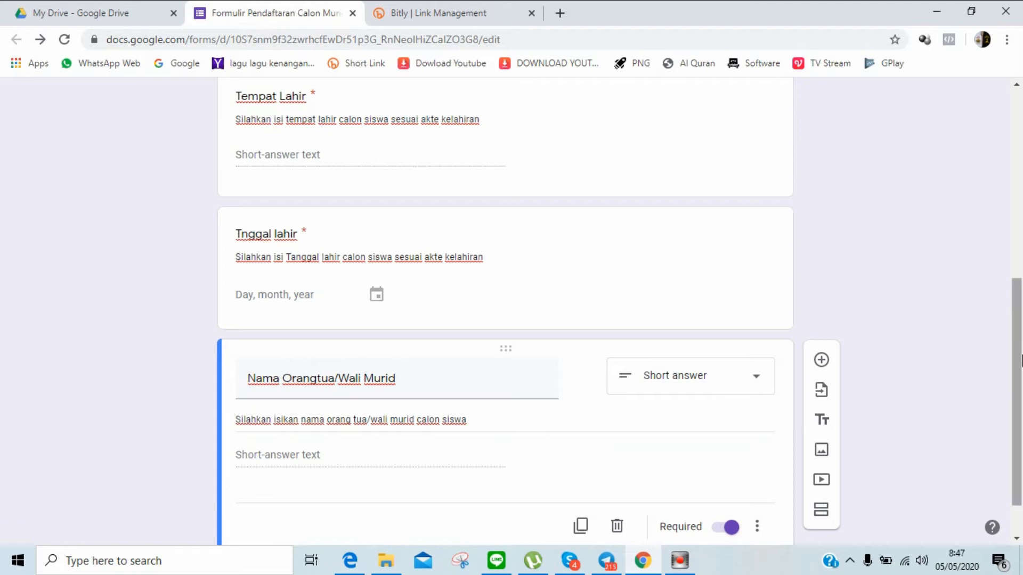
Duplicate the "Nama Orangtua/Wali Murid" question and retitle the copy "No /WA Orang Tua Murid"
scroll(1014, 357, "down", 2)
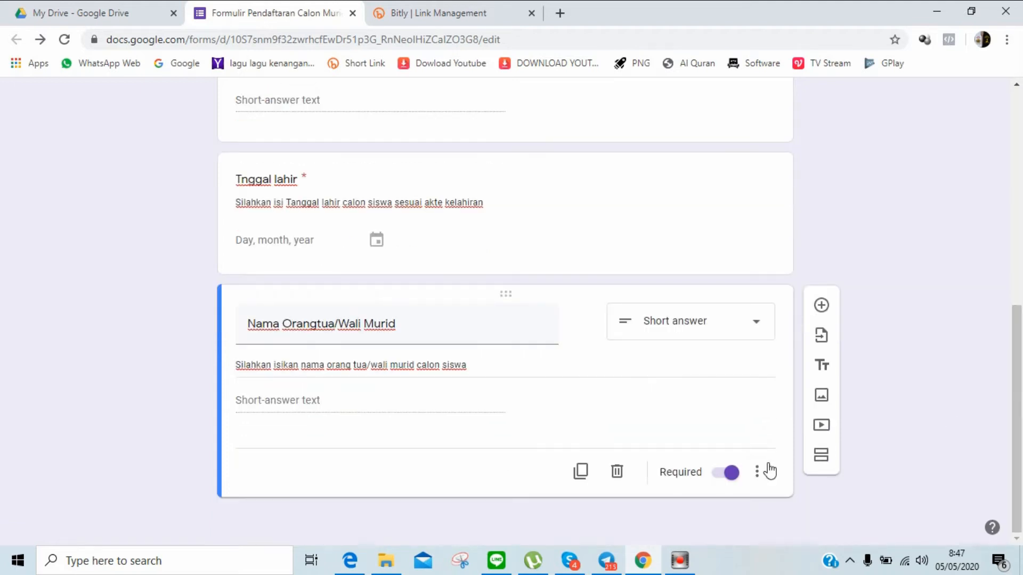
left_click(580, 472)
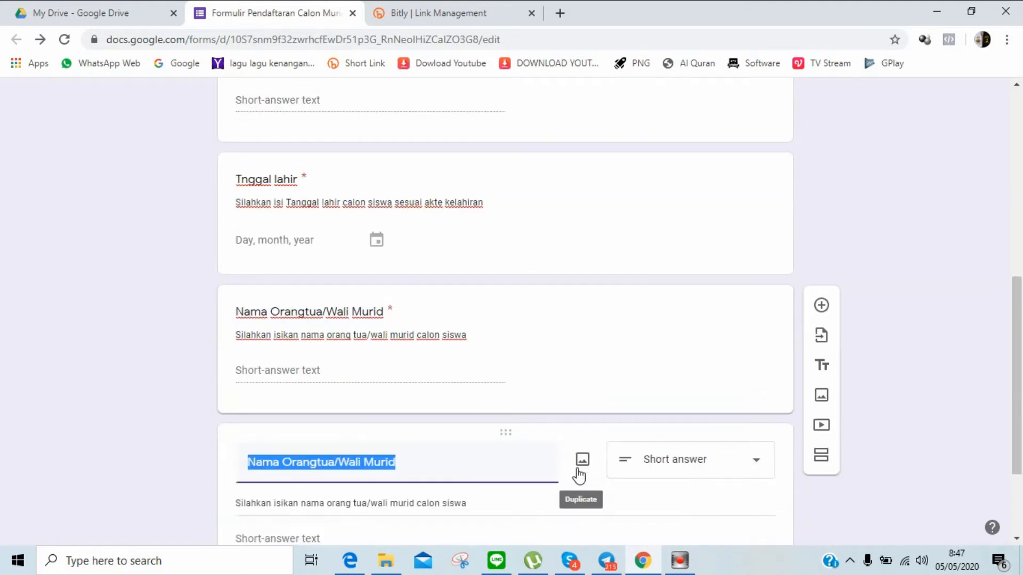
type("No HP")
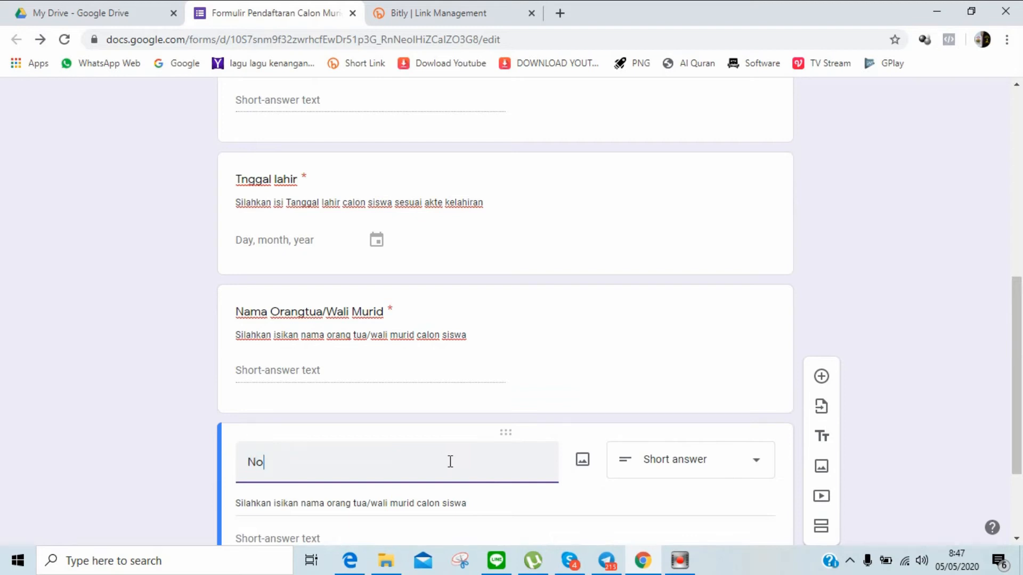
key("BackSpace")
key("BackSpace")
type("/WA ")
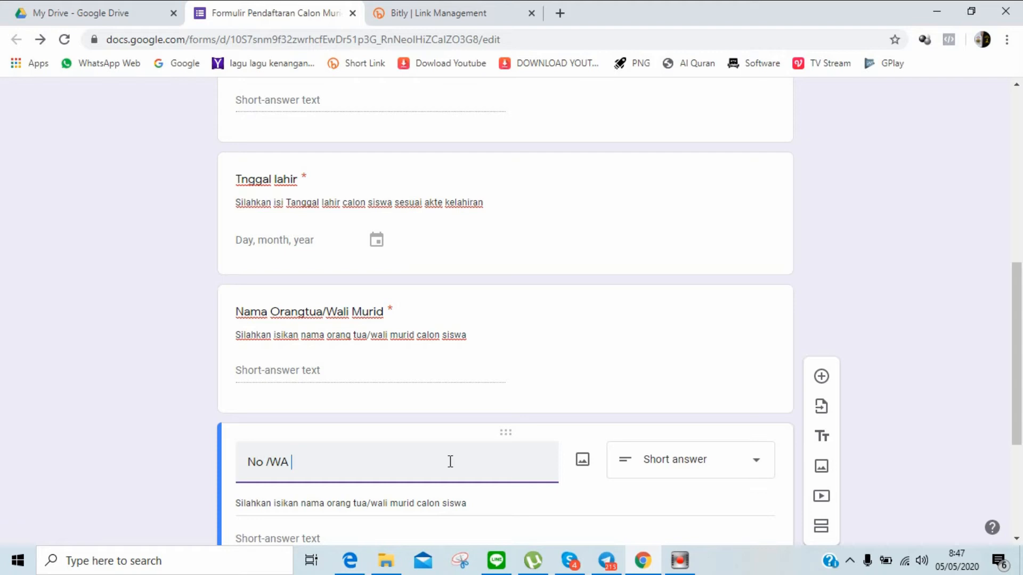
type("Orang Tua Murid")
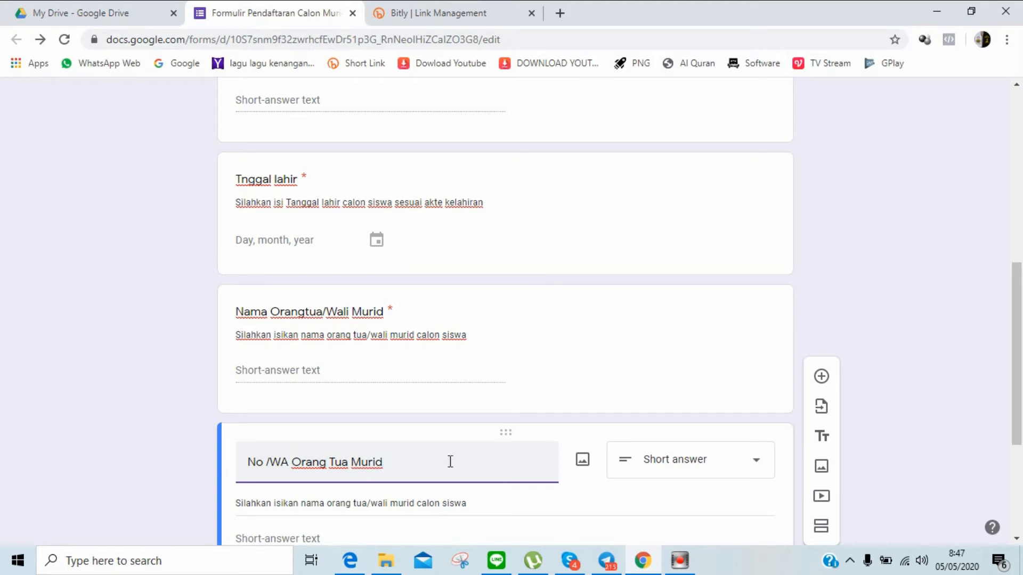
Retitle the copied question "No /WA Orang Tua/Wali Murid" and set its description to "Silahkan isi no HP/WA yang masih aktif dan bisa dihubungi"
left_click(351, 459)
type("/Wali")
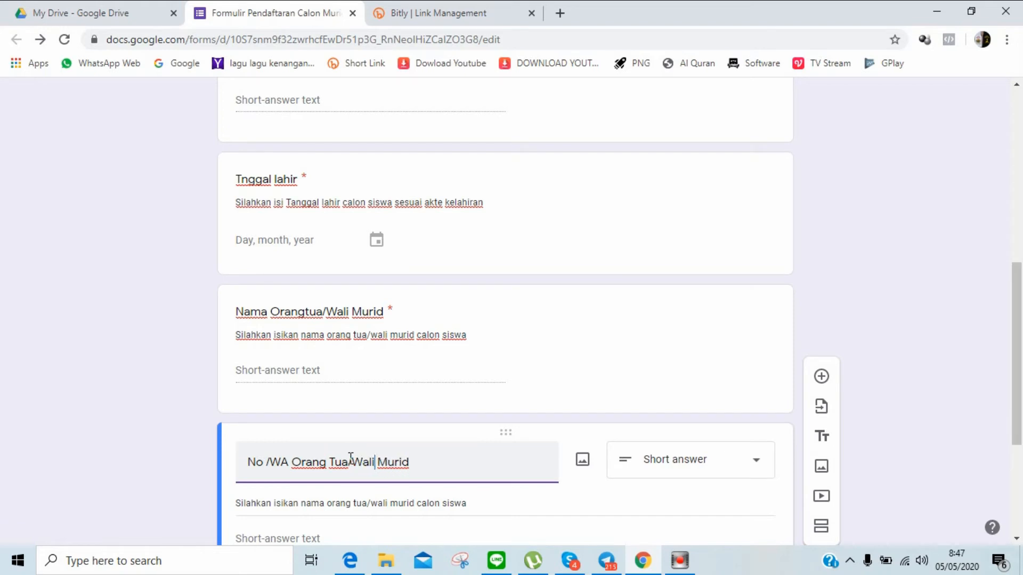
triple_click(353, 506)
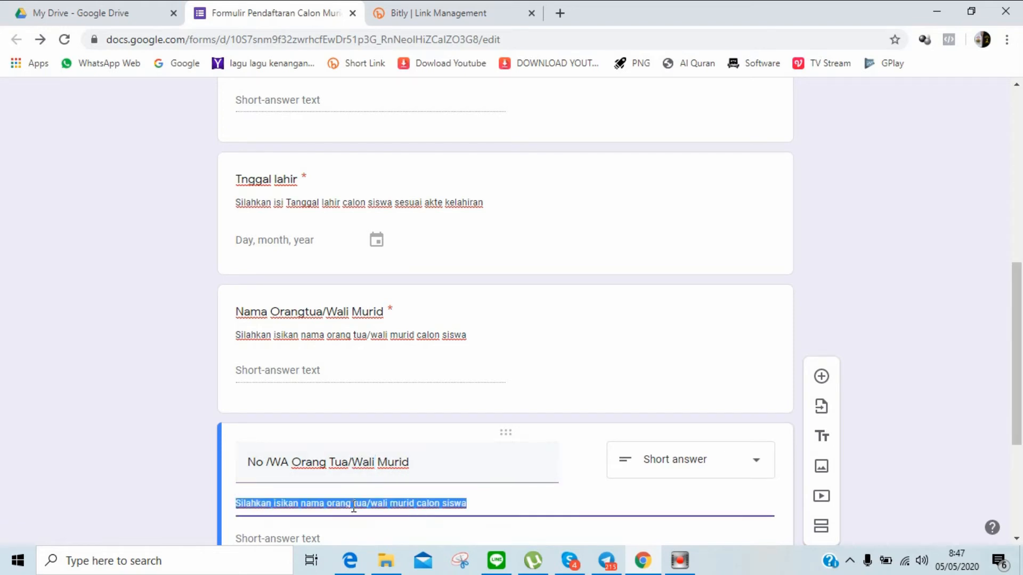
type("Silah")
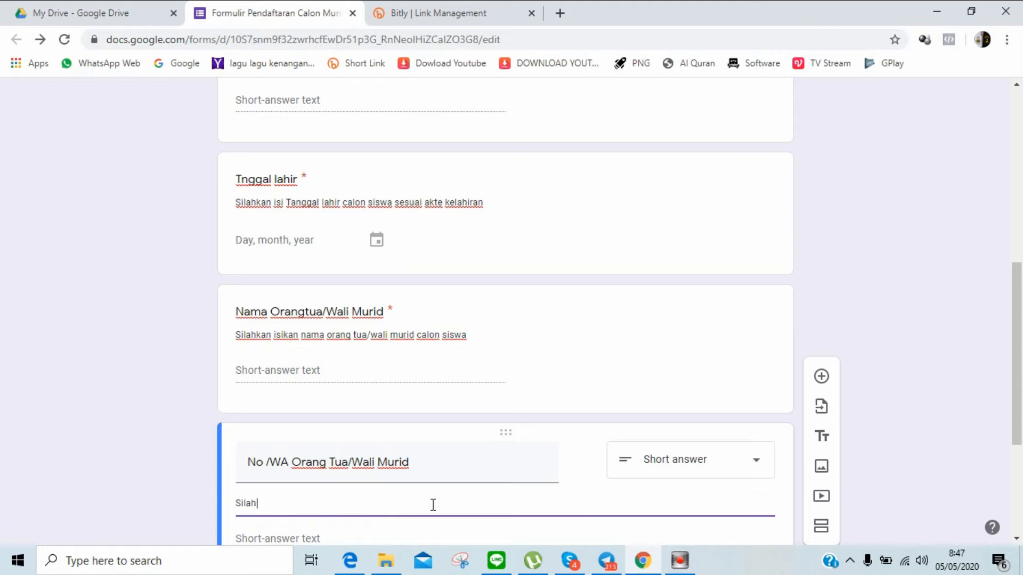
type("kan isi no HP/WA yang masi")
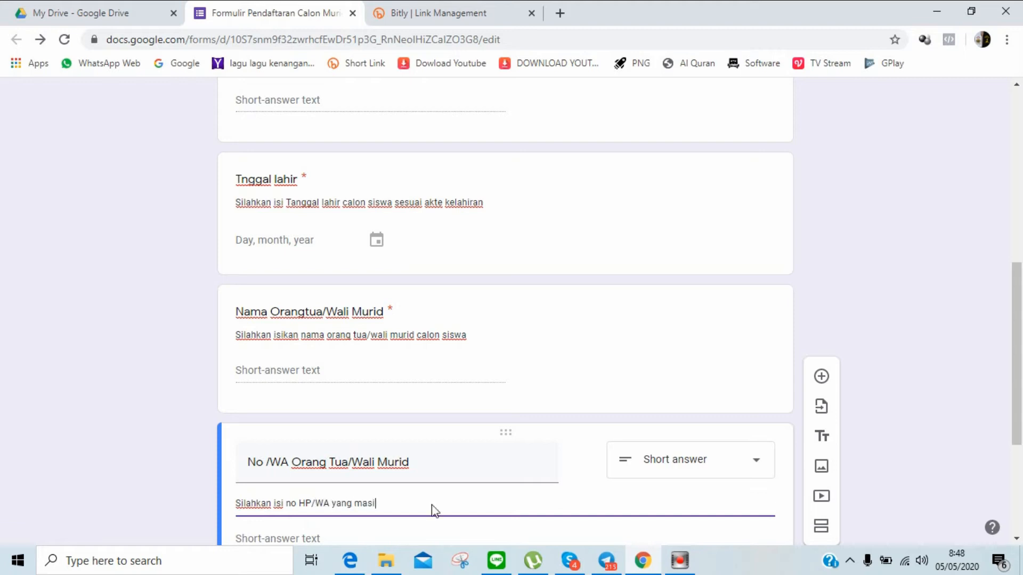
type("h aktif dan bisa dihubungi")
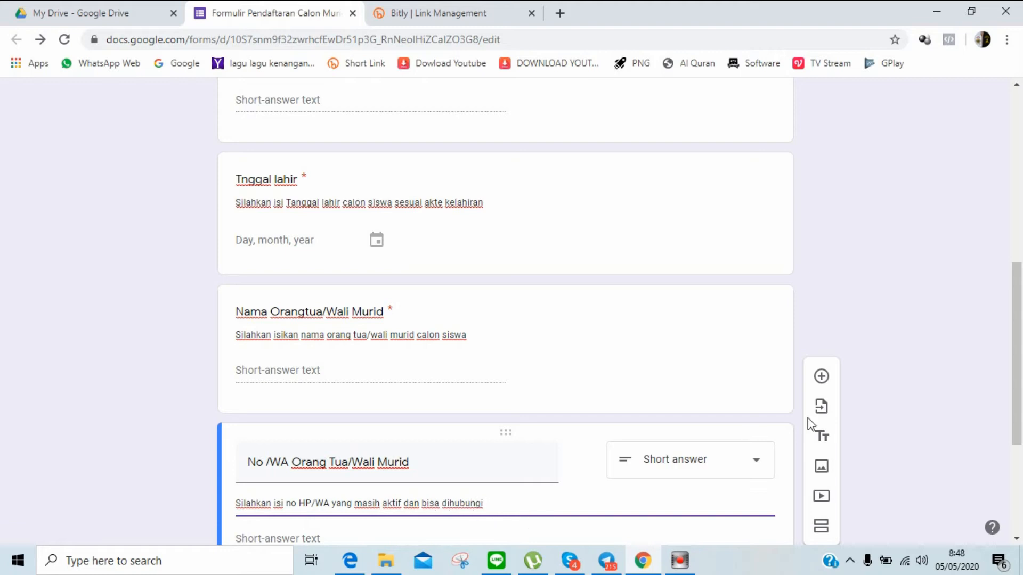
Set the custom error text of the parent phone question's number validation to "Hanya diisi dengan nomer"
left_click_drag(1019, 353, 1018, 447)
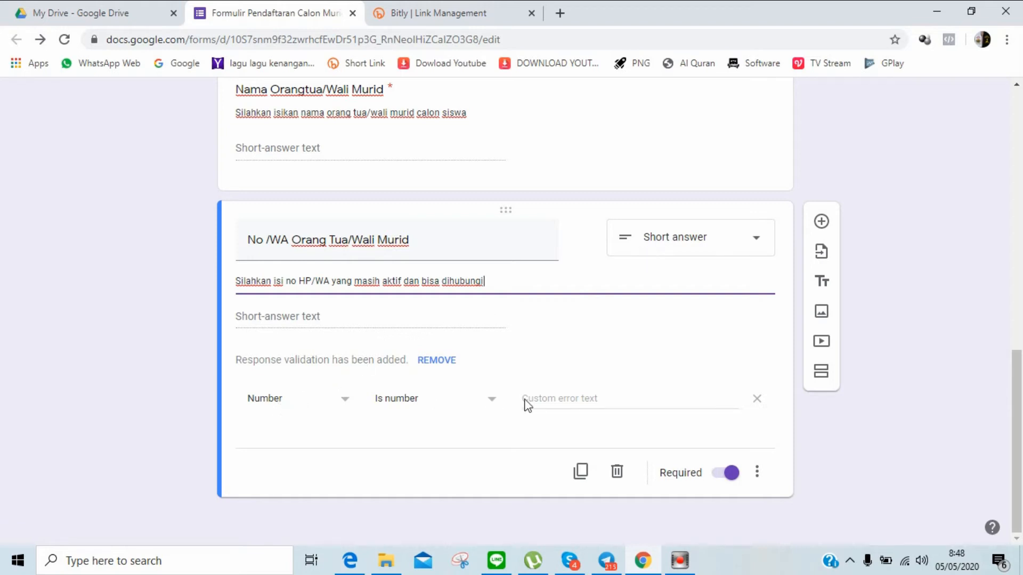
left_click(544, 402)
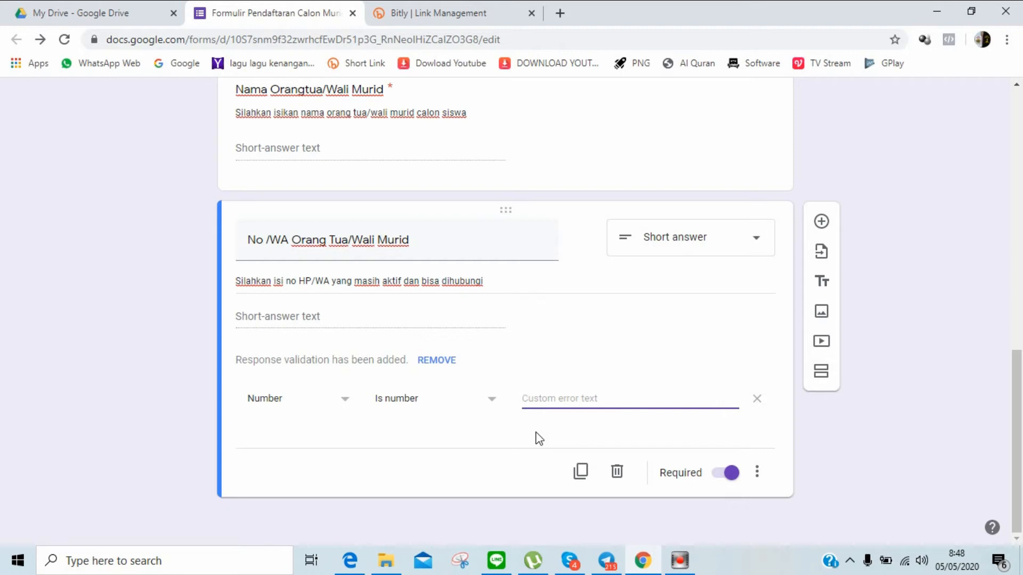
type("Hanya diisi dengan nomer")
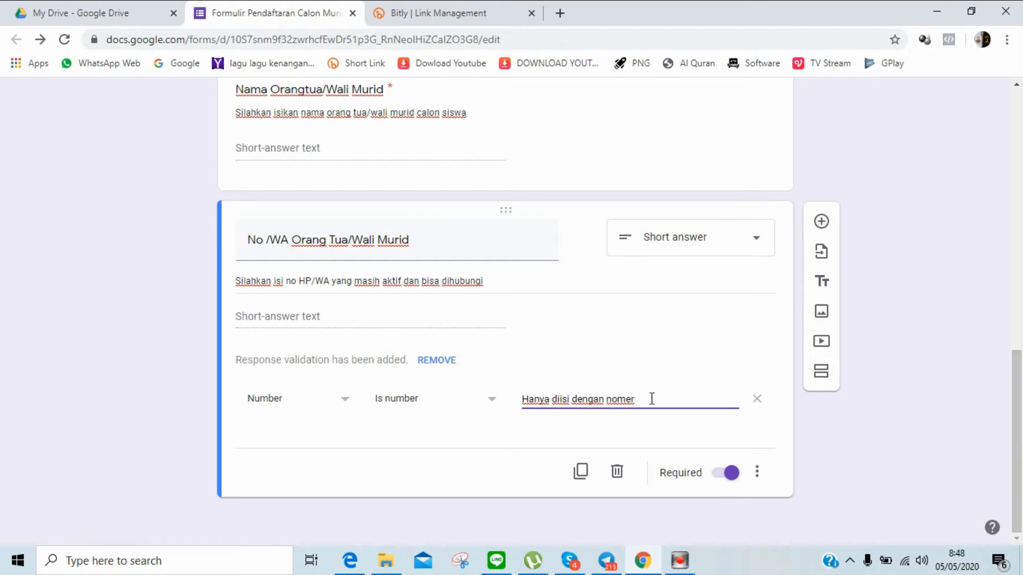
Duplicate the "No /WA Orang Tua/Wali Murid" question and retitle the copy "Foto/scan Akte kelahiran"
left_click(581, 472)
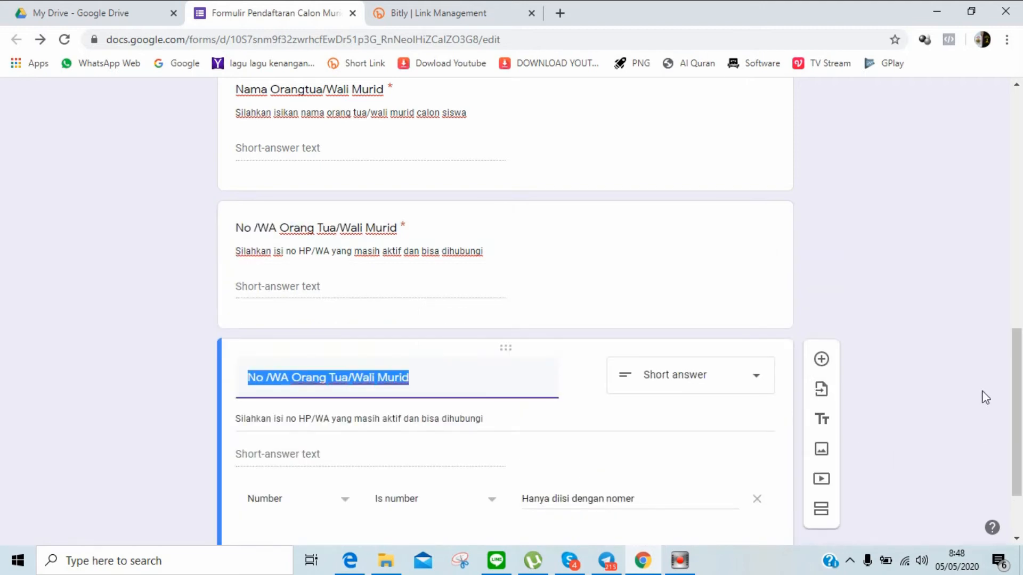
left_click_drag(1016, 391, 1017, 429)
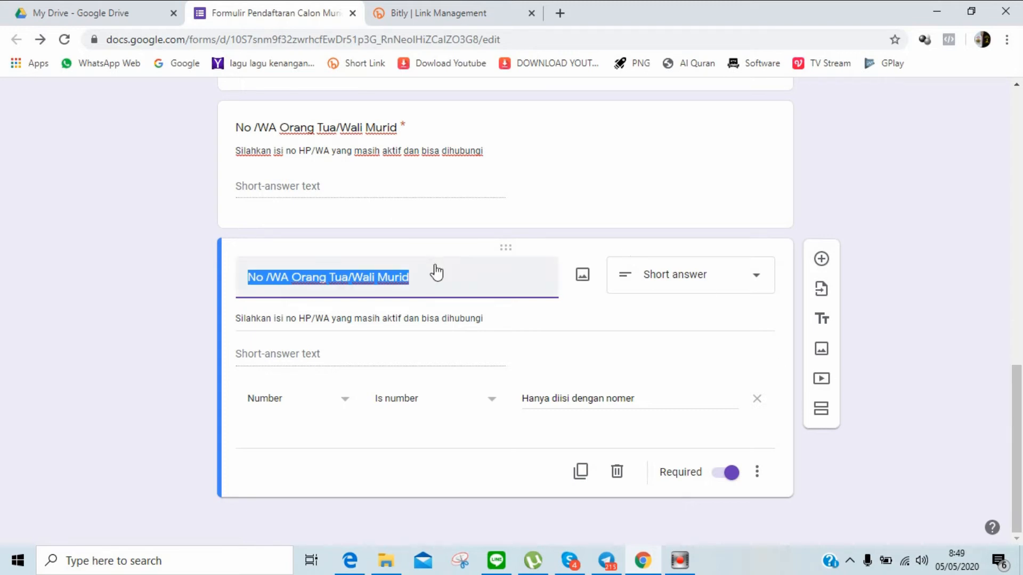
type("F")
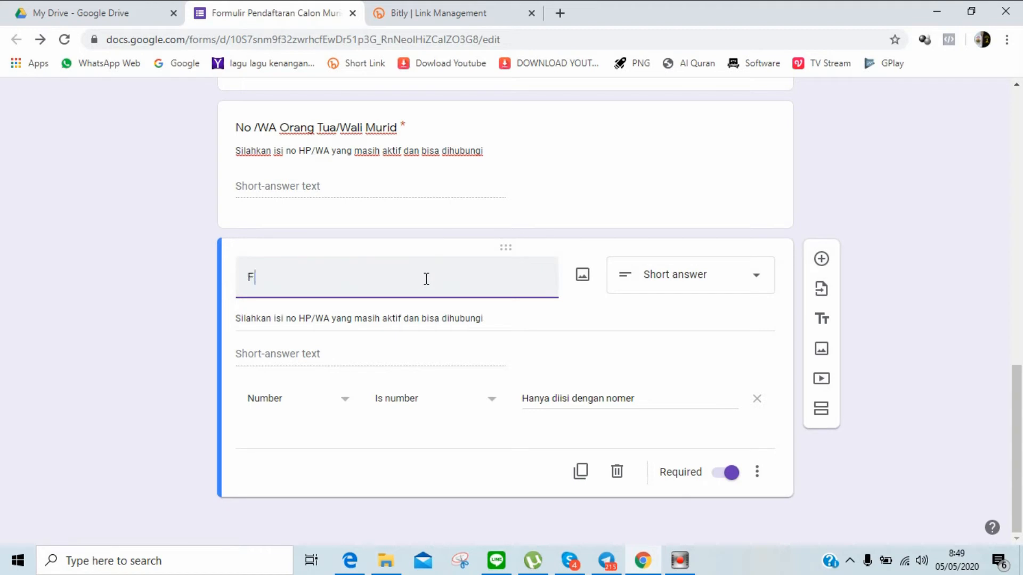
type("oto/scan Akte ke")
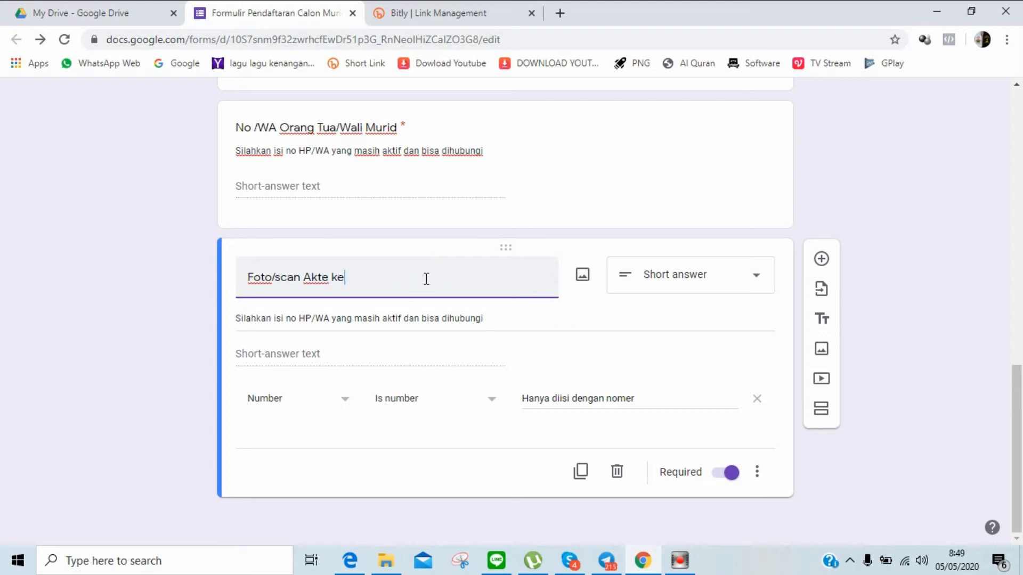
type("lahiran")
Change the "Foto/scan Akte kelahiran" question to the File upload type and agree to let respondents upload files to Drive
left_click(676, 282)
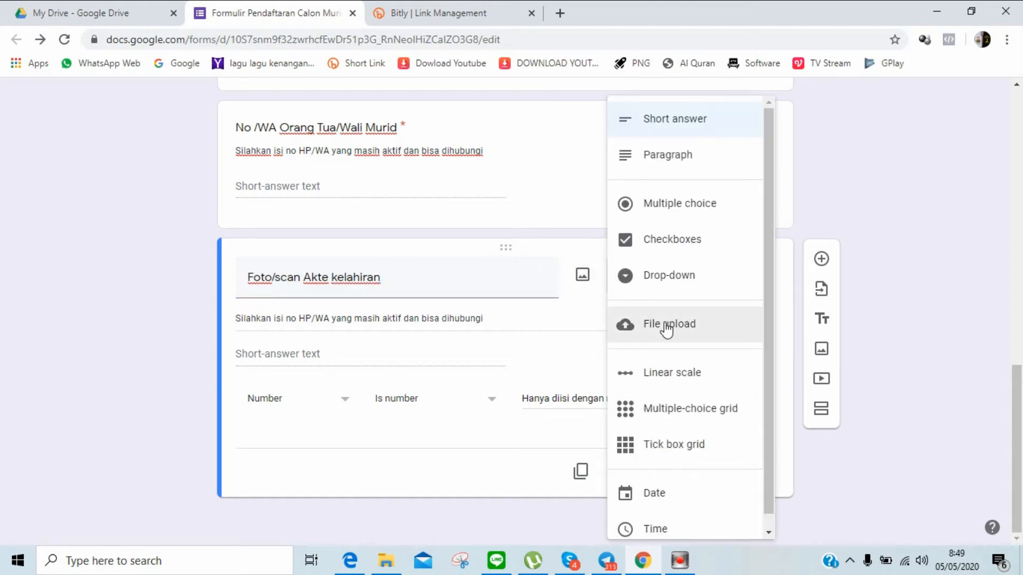
left_click(664, 322)
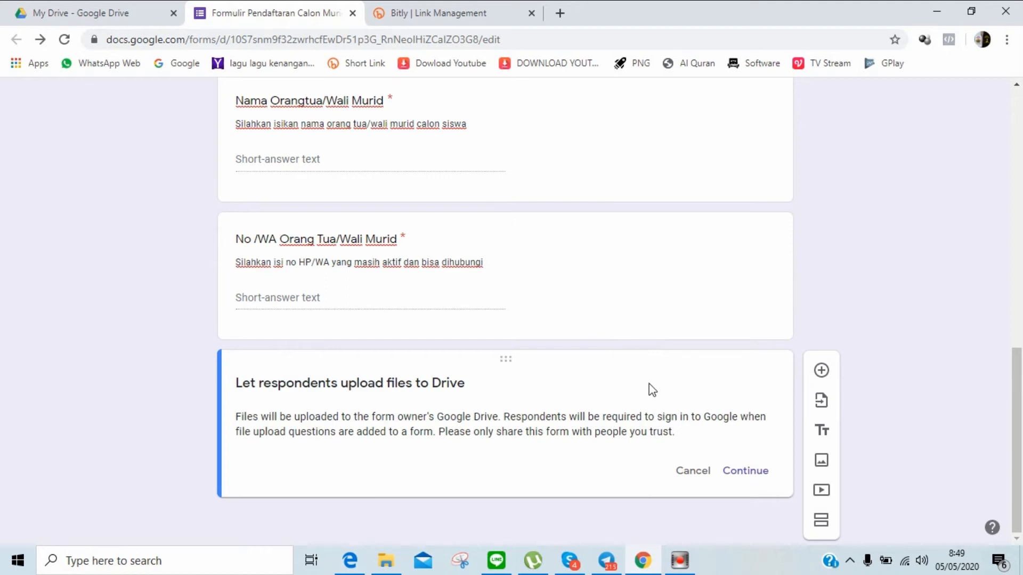
left_click(745, 471)
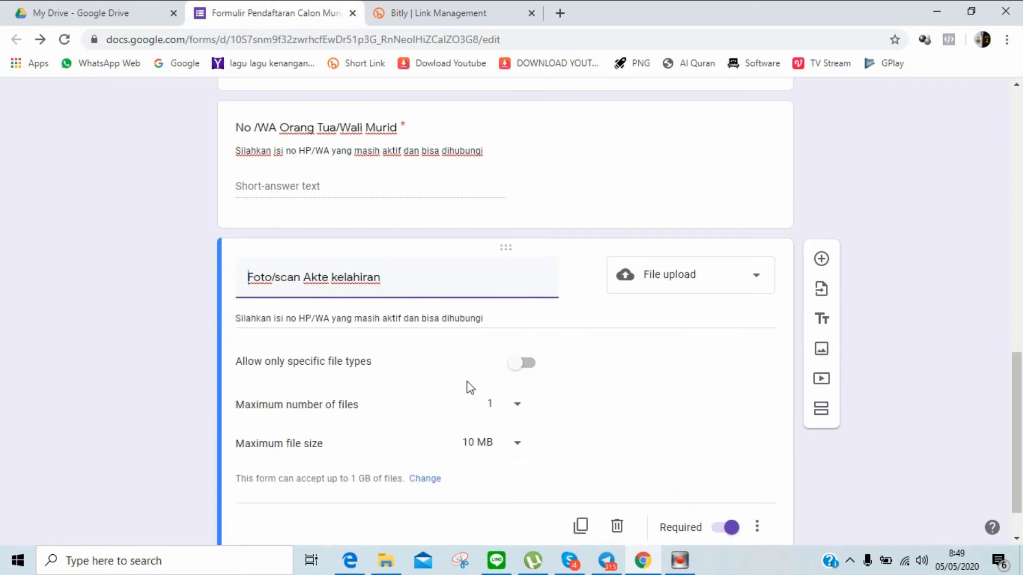
Restrict the birth certificate upload to PDF and Image files and set its maximum file size to 100 MB
left_click(532, 366)
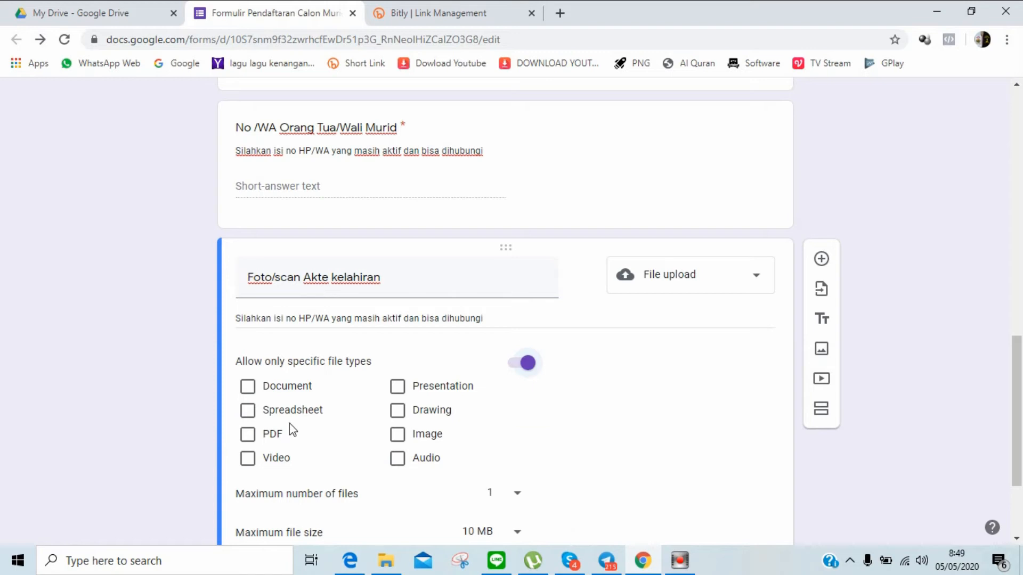
left_click(249, 434)
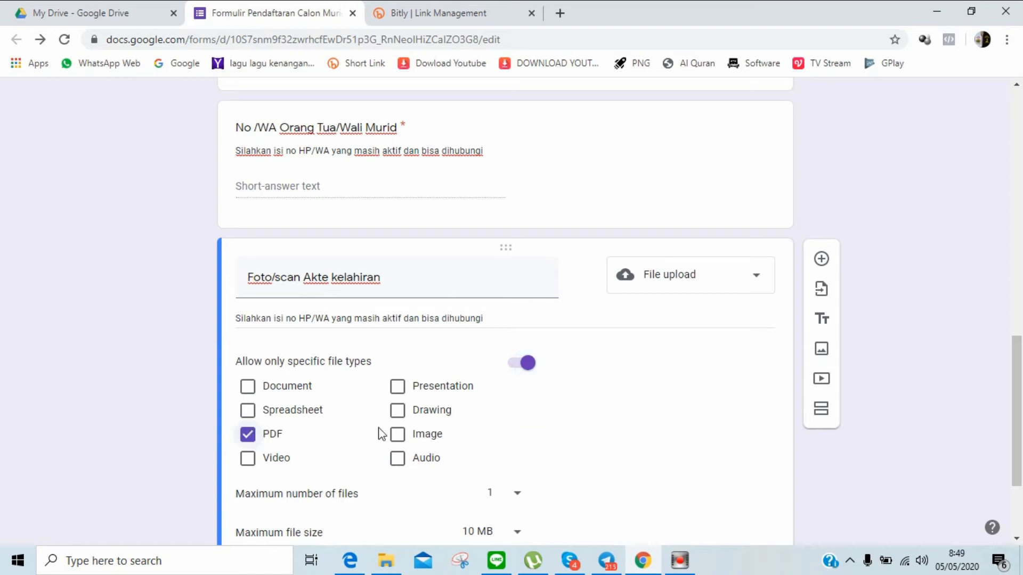
left_click(398, 435)
left_click_drag(1019, 399, 1018, 435)
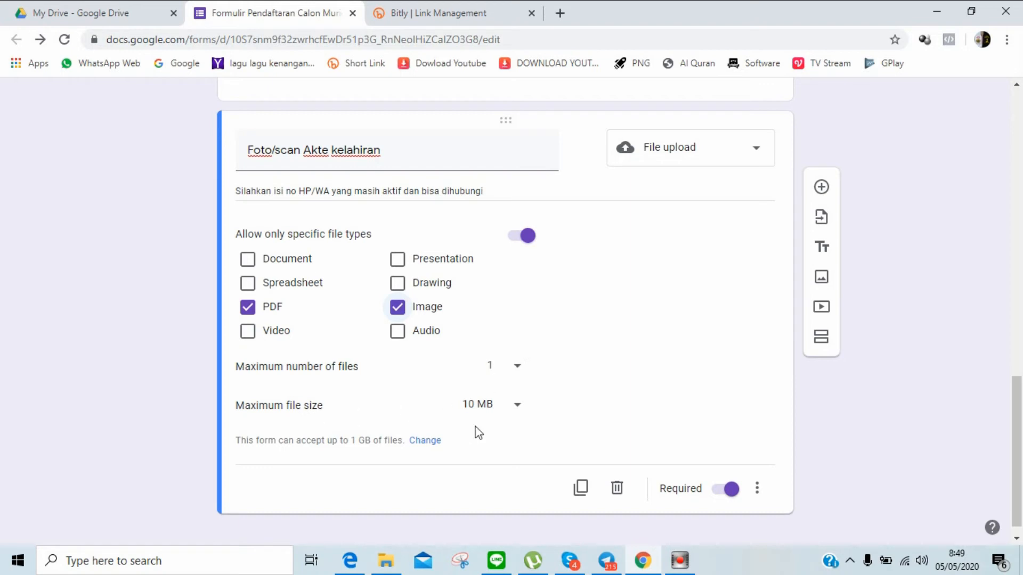
left_click(517, 412)
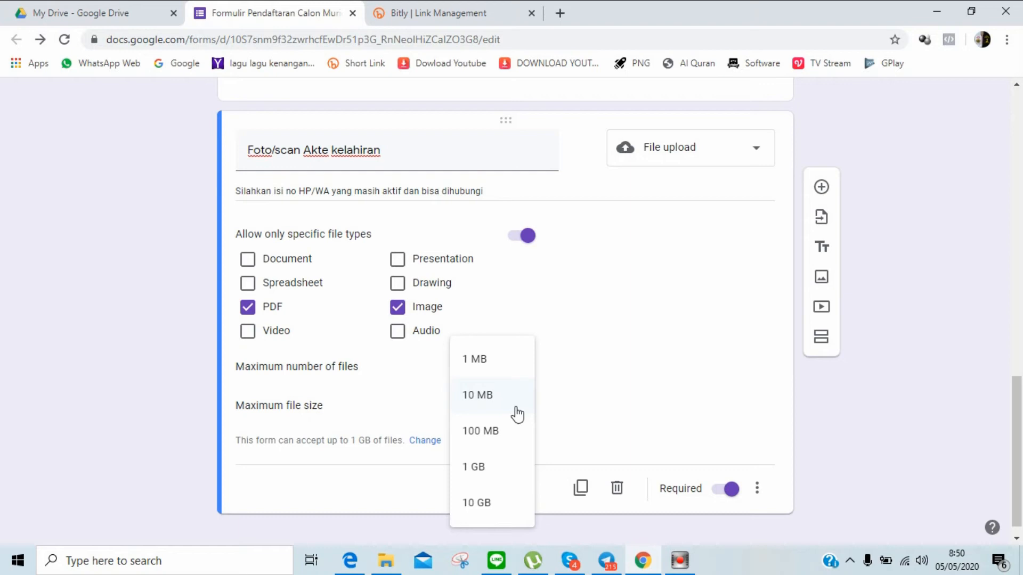
left_click(496, 437)
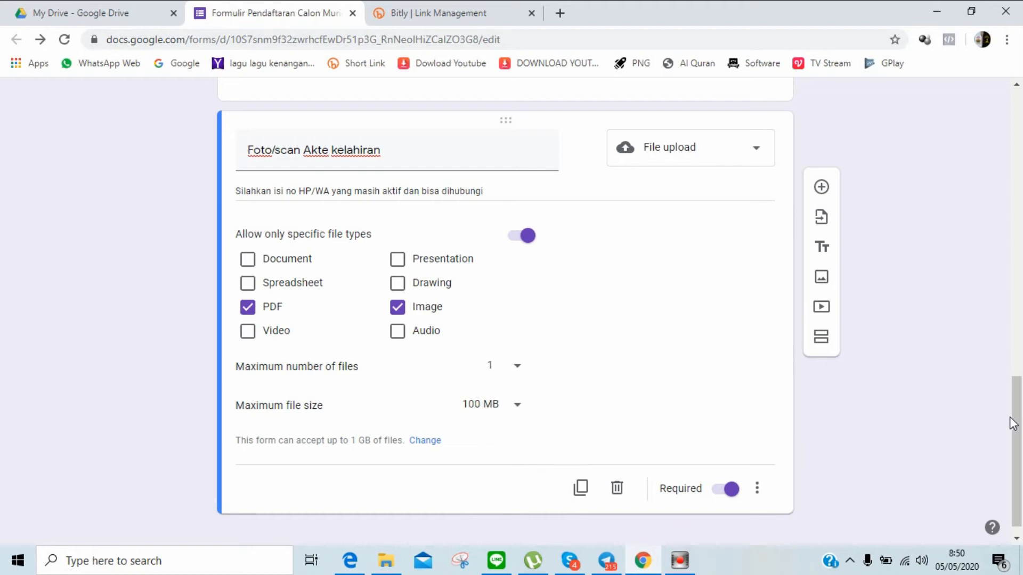
Insert the illustrated bookshelf picture from the Work and School themes as the form's header image
left_click_drag(1017, 421, 1021, 442)
left_click_drag(1017, 423, 1019, 99)
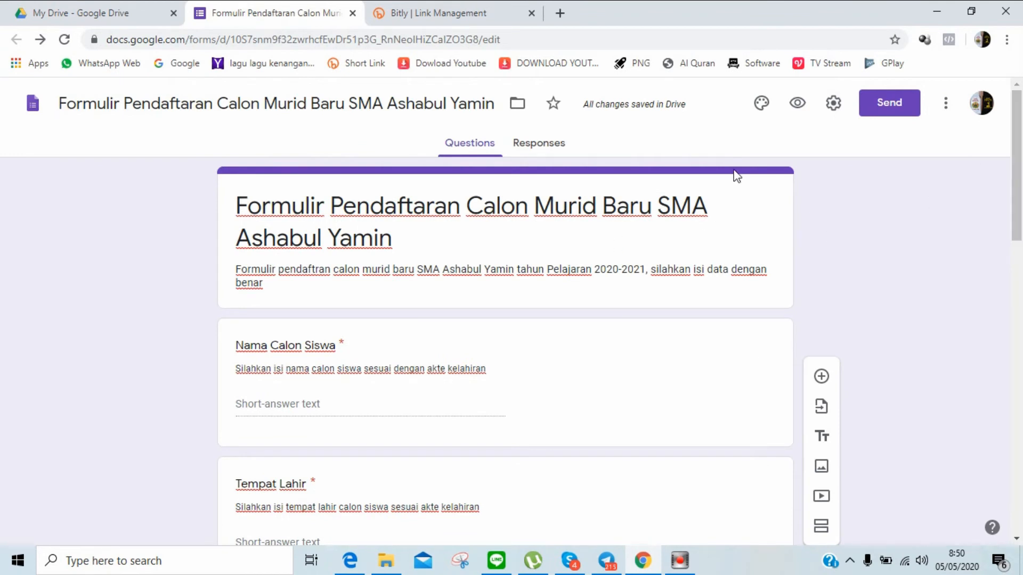
left_click(761, 109)
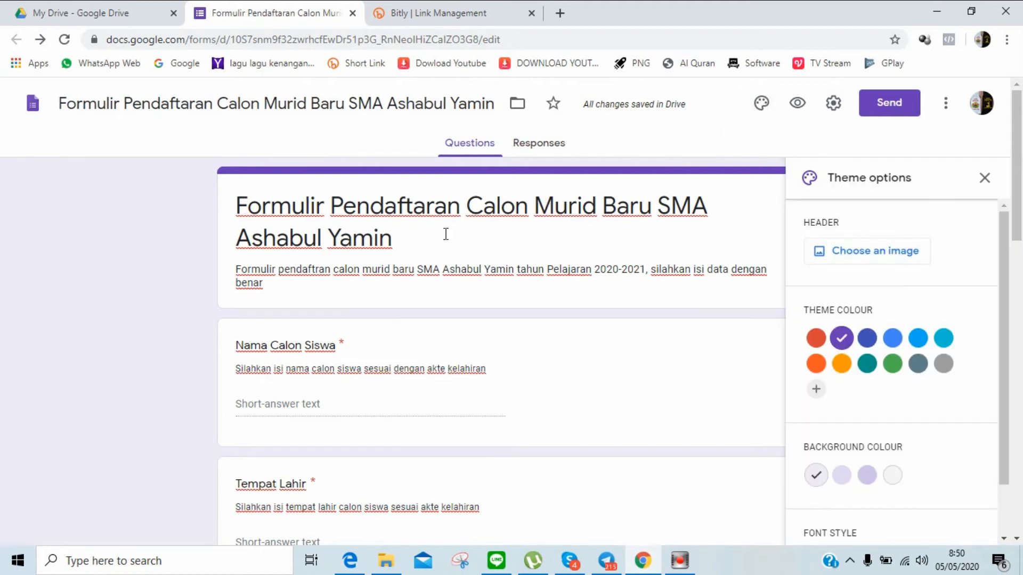
left_click(845, 257)
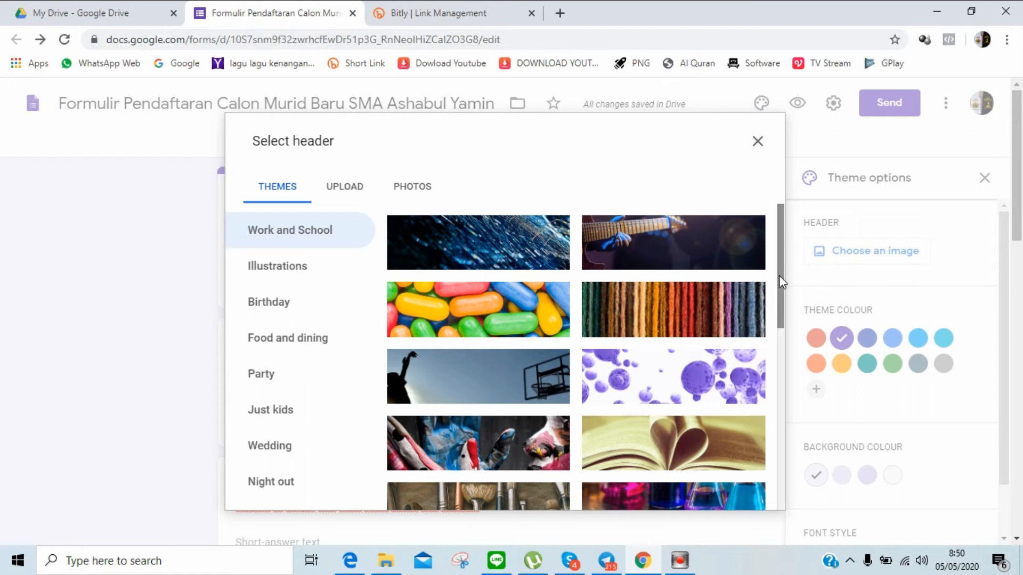
left_click(354, 195)
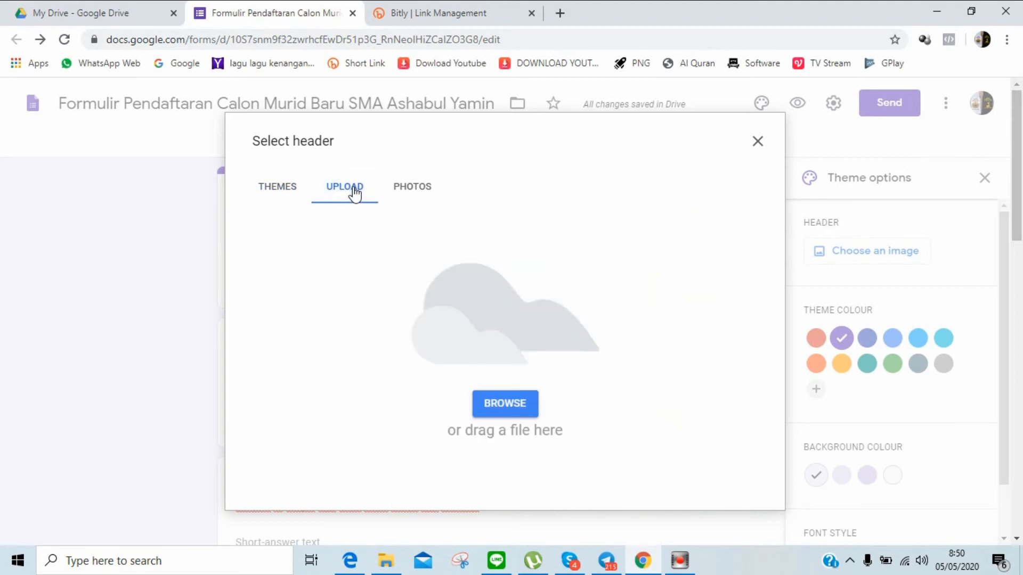
left_click(273, 190)
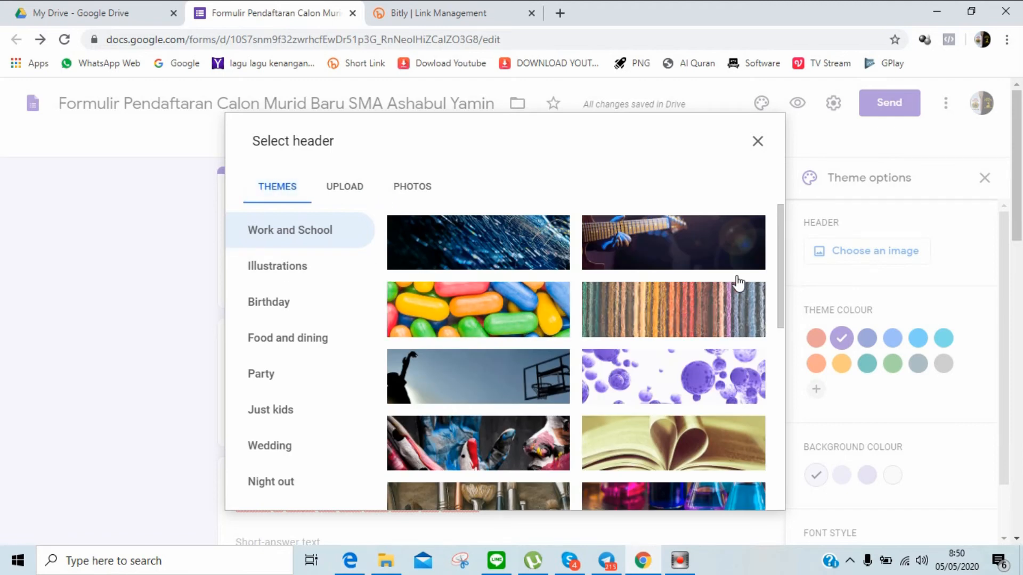
left_click_drag(778, 260, 780, 543)
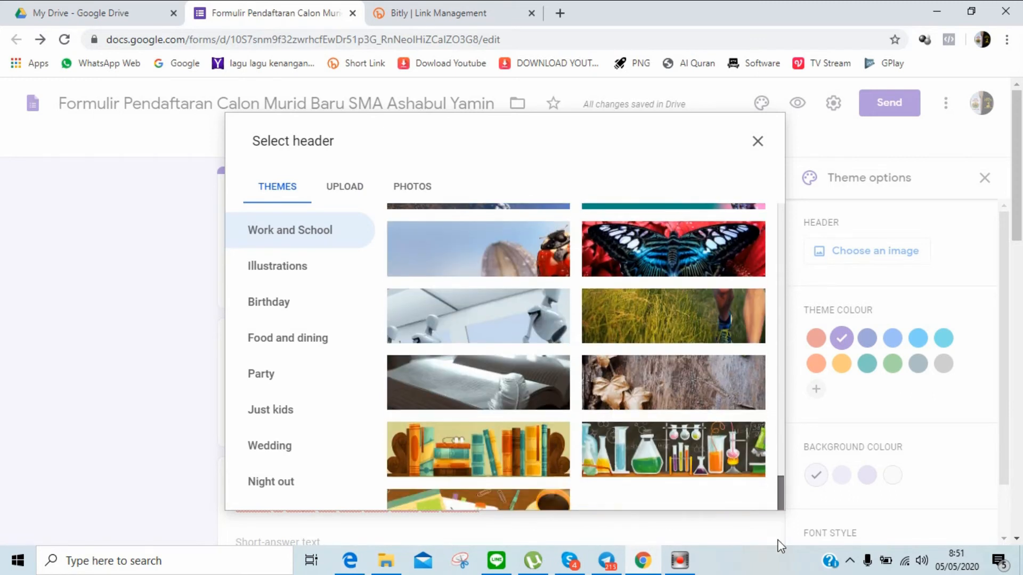
left_click(524, 457)
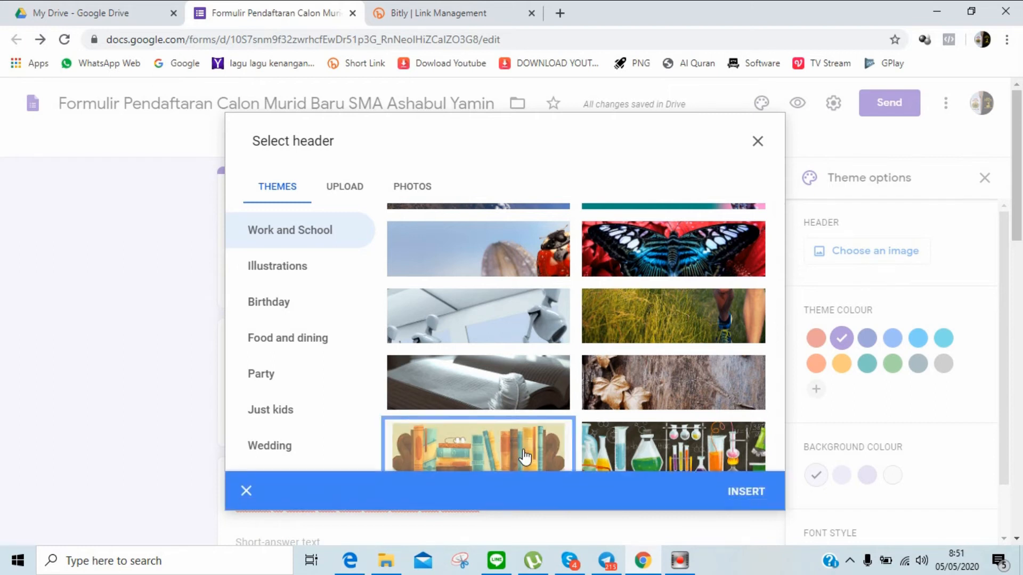
left_click(738, 493)
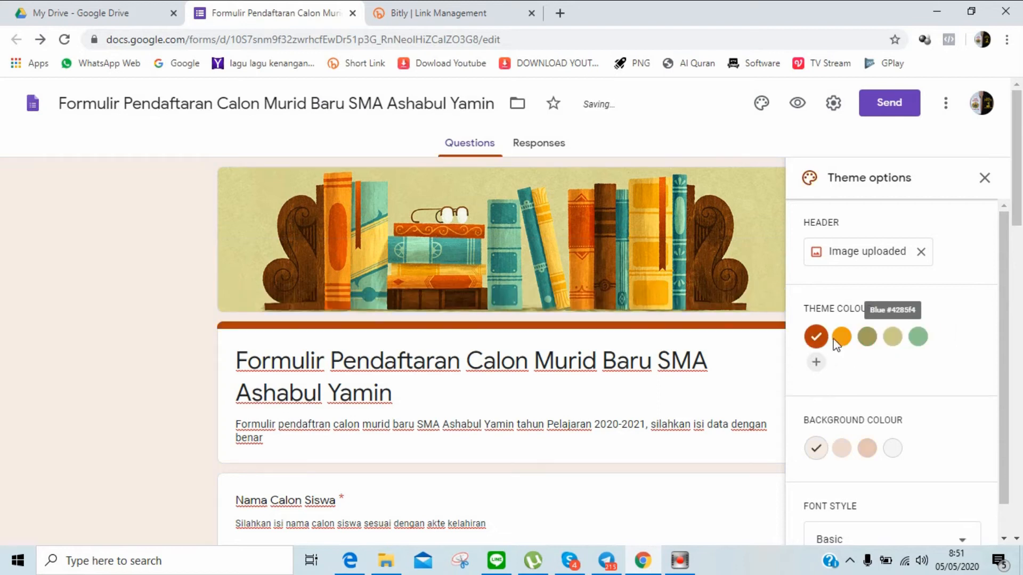
left_click_drag(999, 291, 1001, 337)
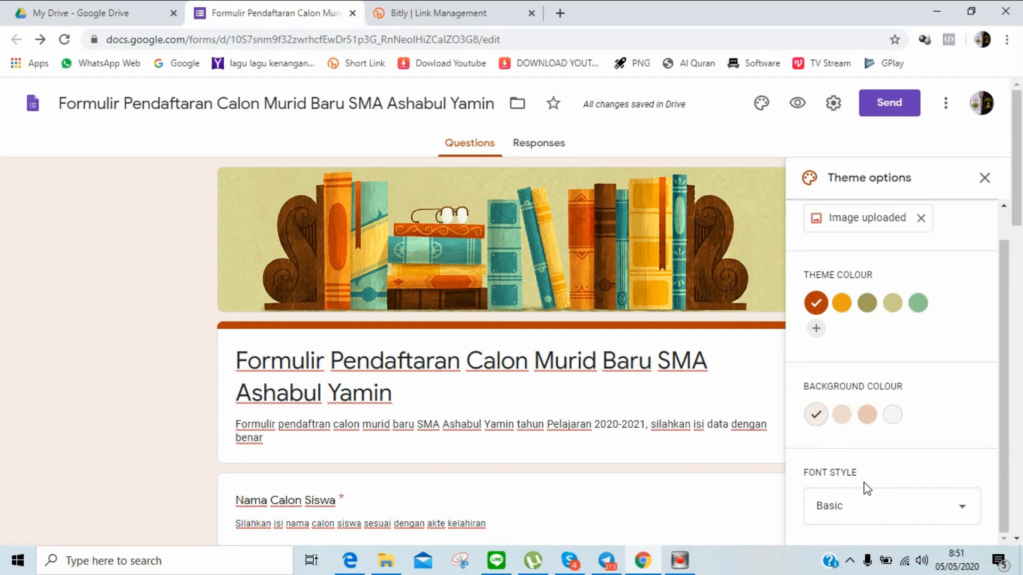
left_click(879, 516)
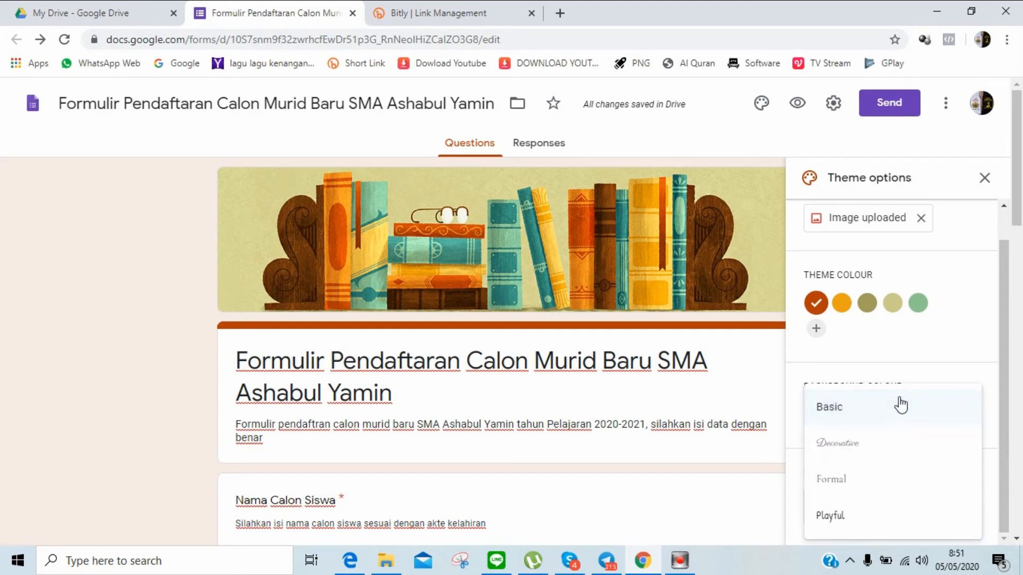
left_click(948, 347)
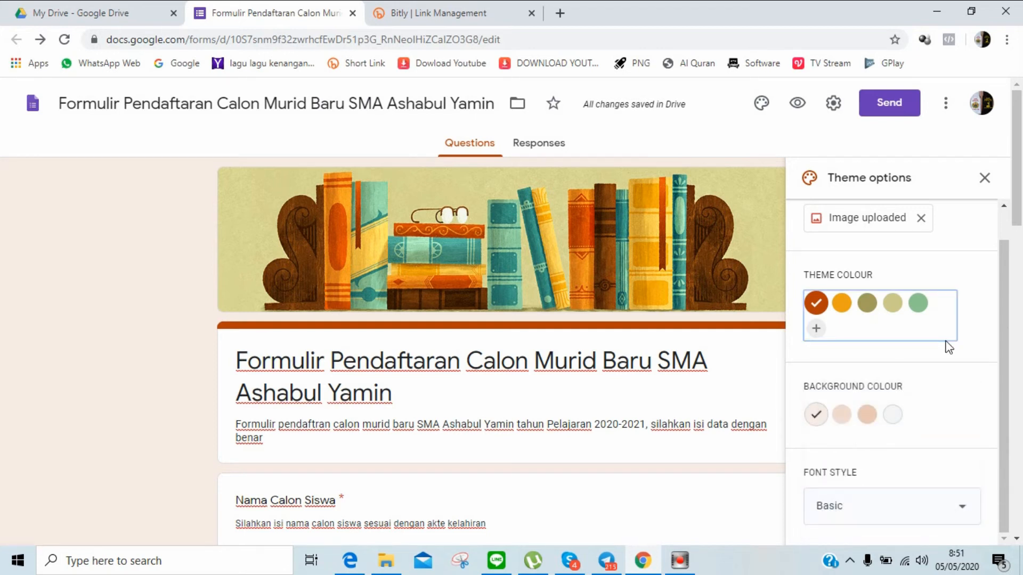
triple_click(747, 390)
left_click_drag(1006, 276, 1004, 254)
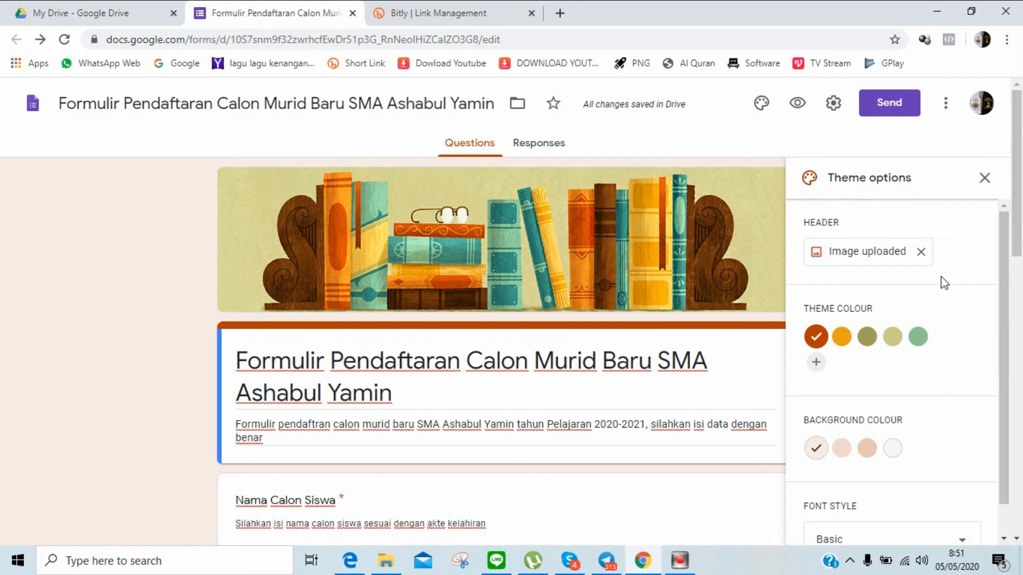
Review the form's General settings, covering email collection, response limits, respondent permissions and the maximum size of all uploaded files
left_click(834, 104)
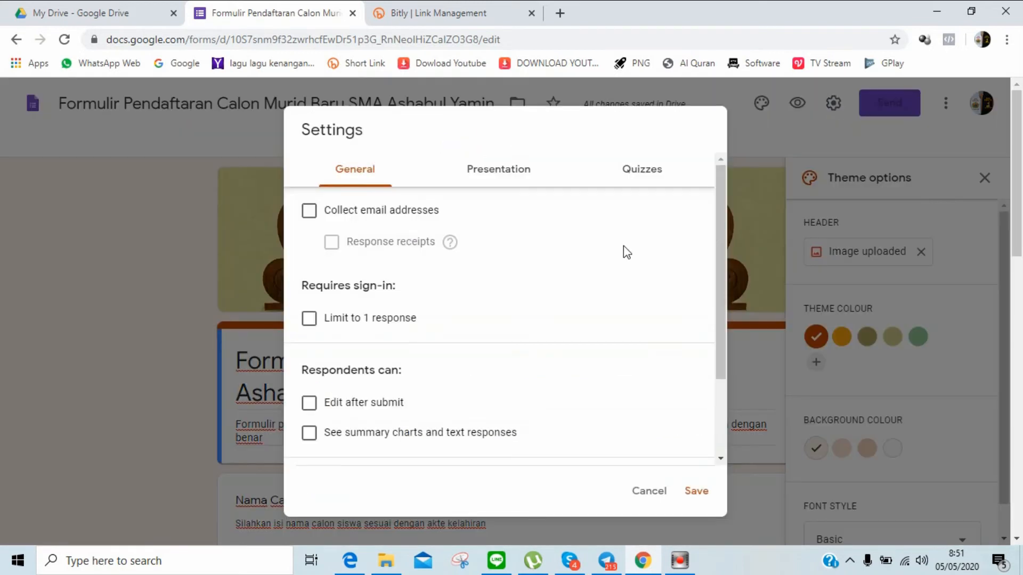
mouse_move(717, 235)
left_mouse_down()
mouse_move(717, 254)
mouse_move(718, 239)
left_mouse_up()
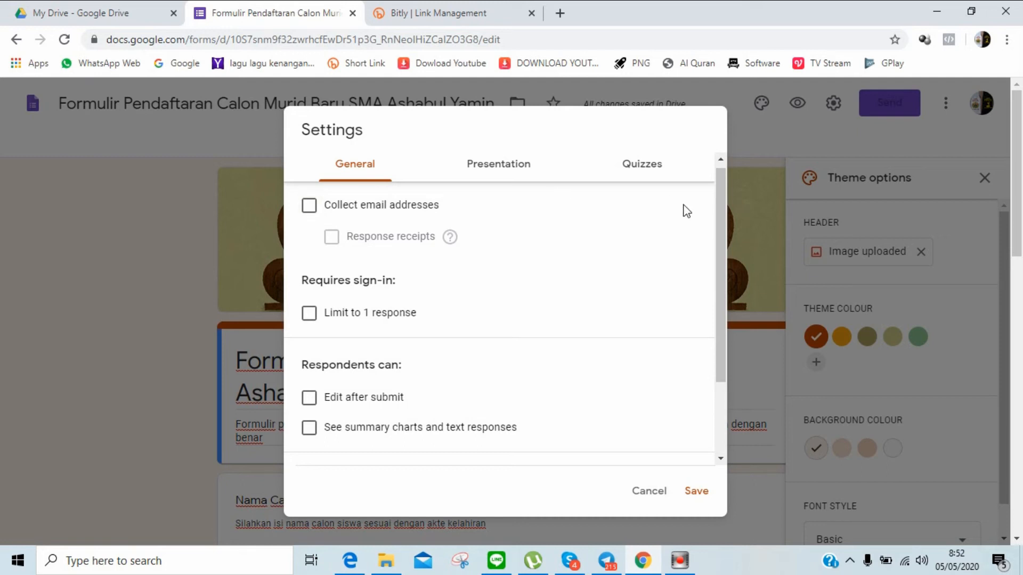
left_click_drag(721, 229, 720, 268)
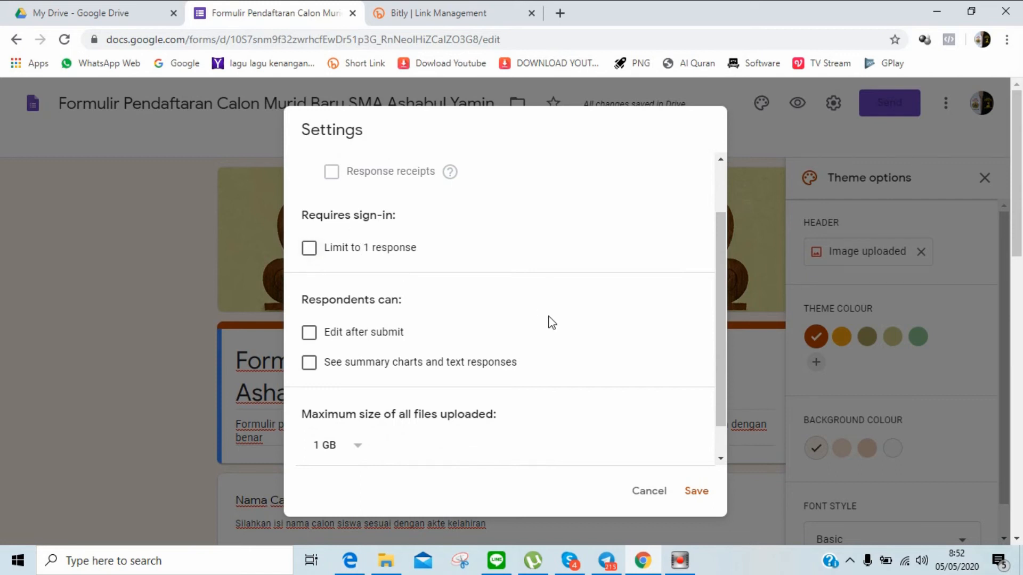
left_click_drag(719, 326, 717, 350)
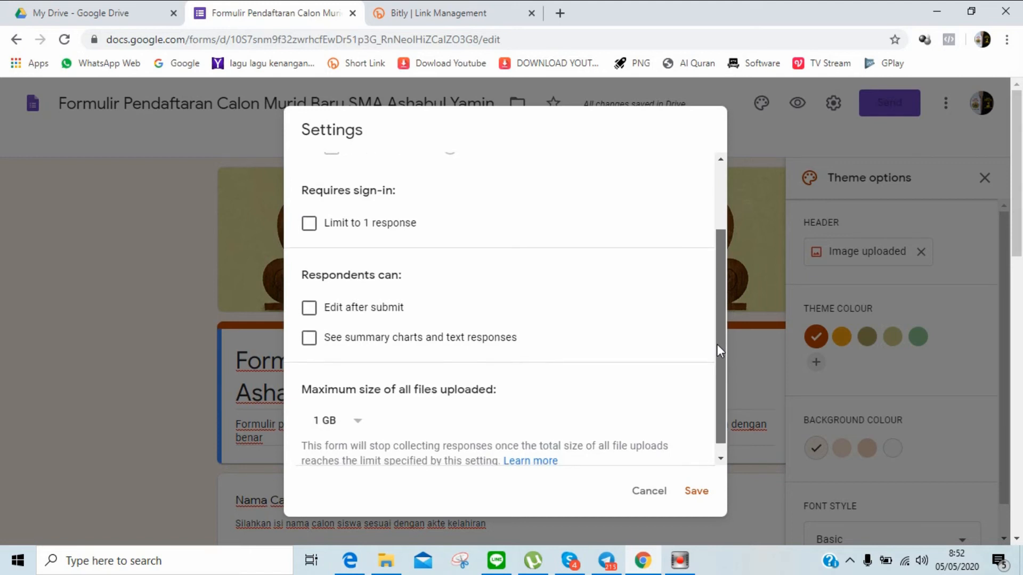
left_click_drag(716, 344, 718, 351)
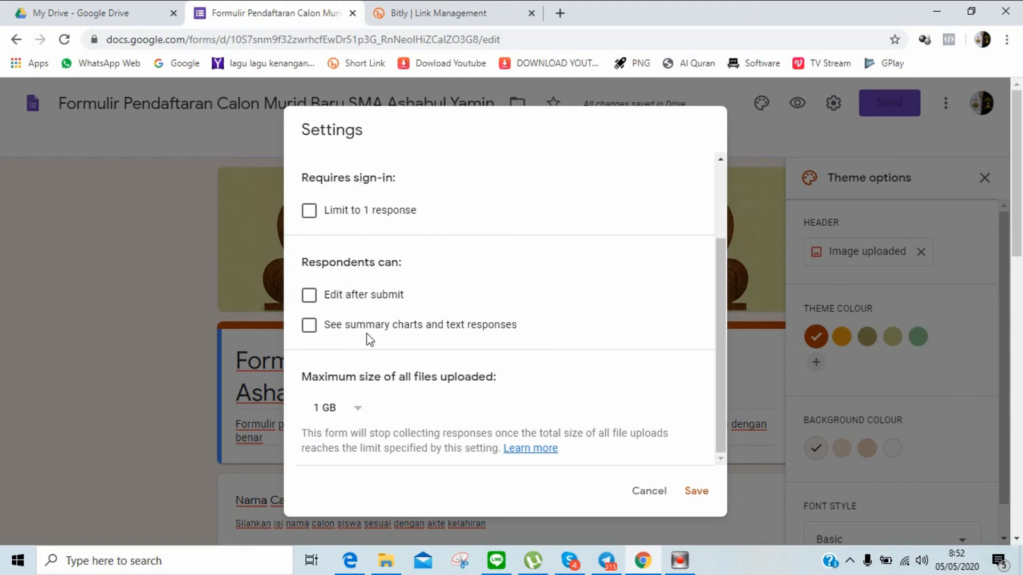
left_click_drag(719, 360, 708, 220)
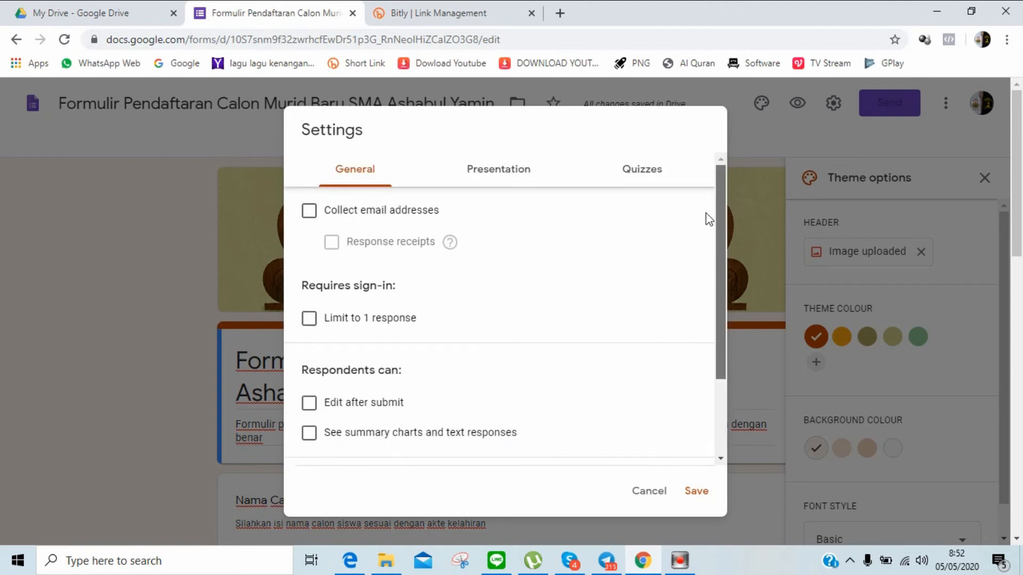
Start the form's confirmation message in the Presentation settings with "Terimakasih telah melakukan pendaftaran Online di SMA Ashabul Yamin"
left_click(509, 176)
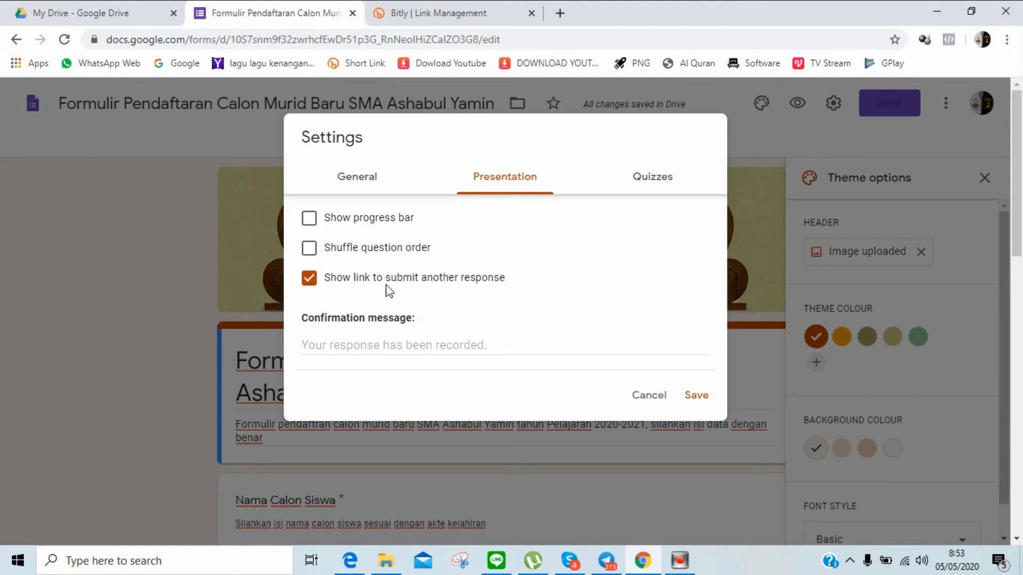
left_click(361, 342)
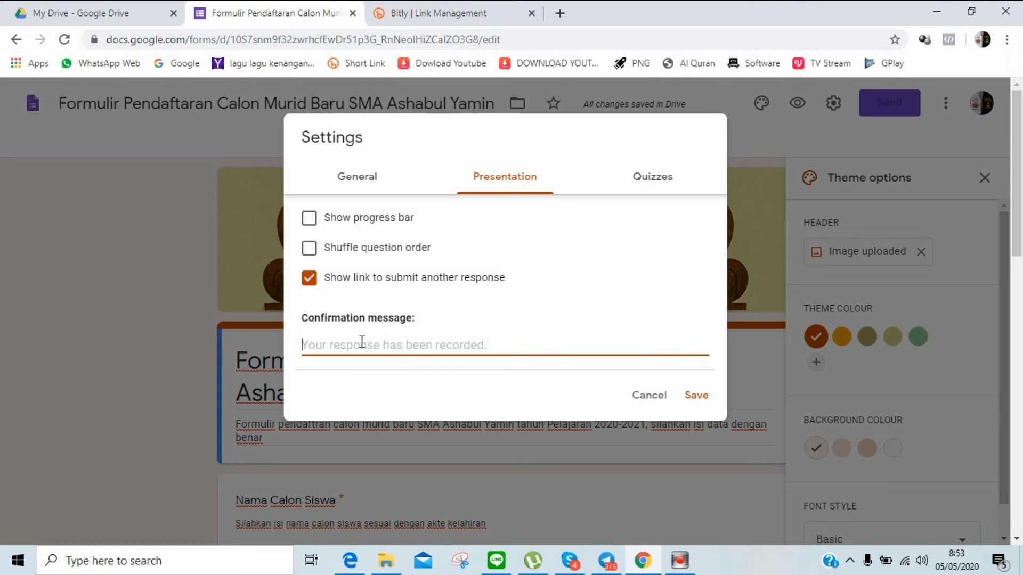
type("Terimakasih telah ")
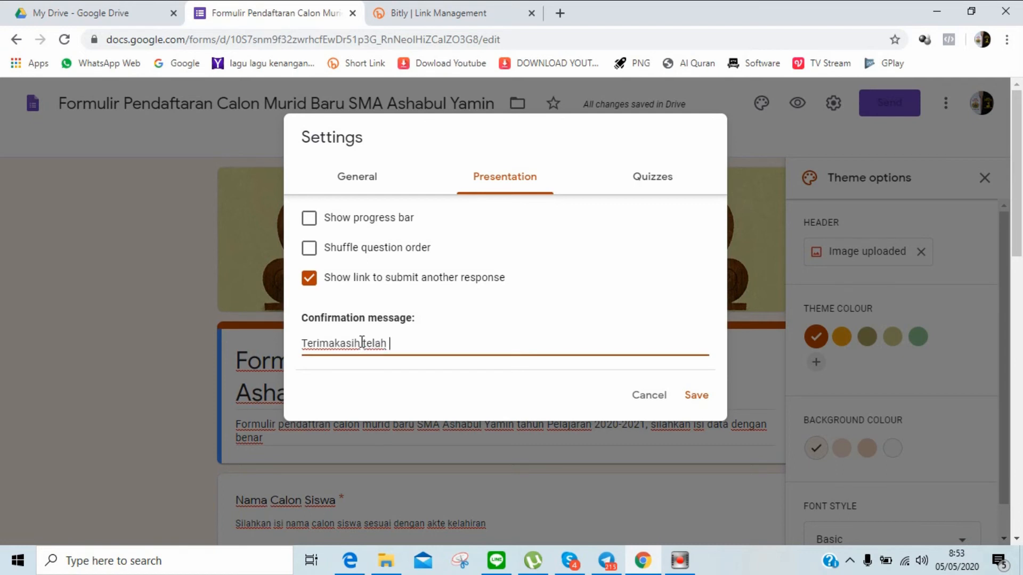
type("mela")
type("kukan pendaftar")
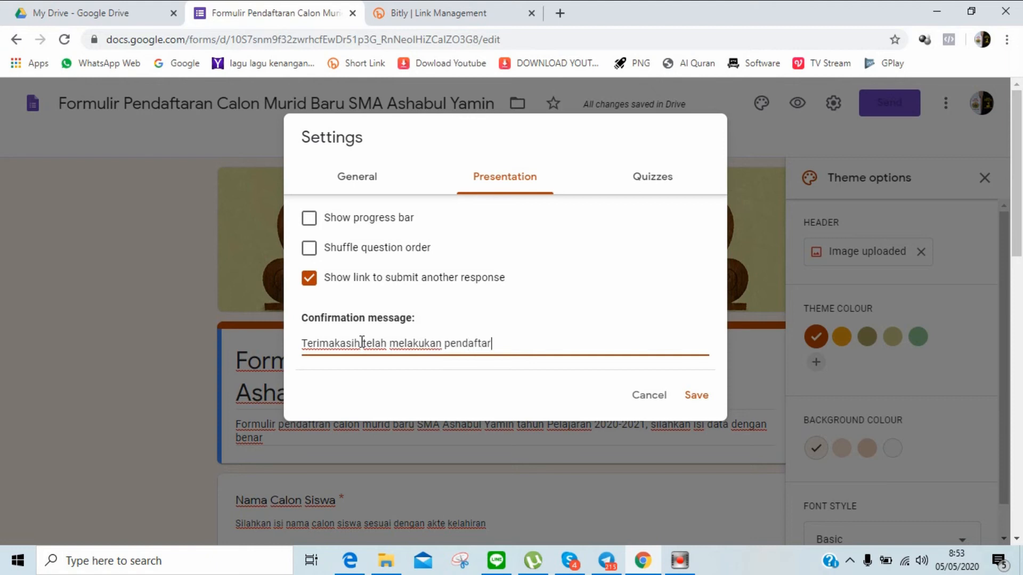
type("an Online di SM")
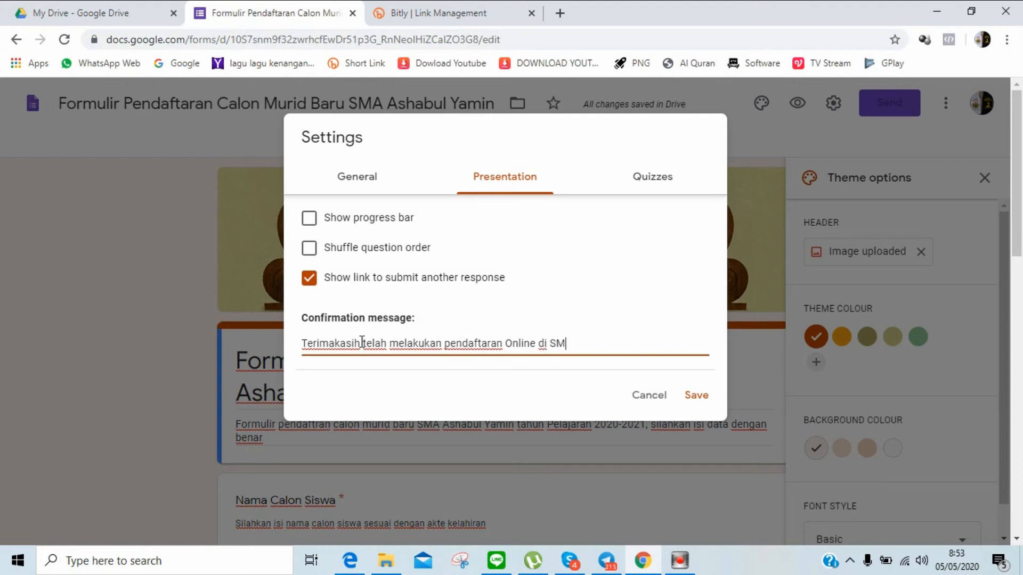
type("A Ashabul Yamin>")
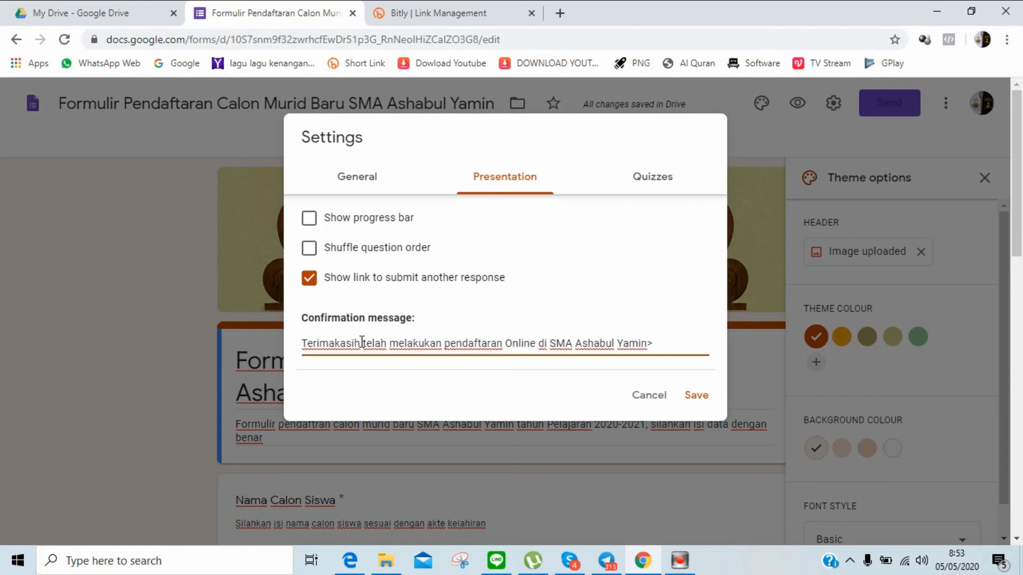
key("BackSpace")
Add the second confirmation message line "Kami akan segera mengirimkan Jadwal Test melalui kontak HP/WA anda. salam sekses..." and save the settings
key("Return")
type("Kami aka")
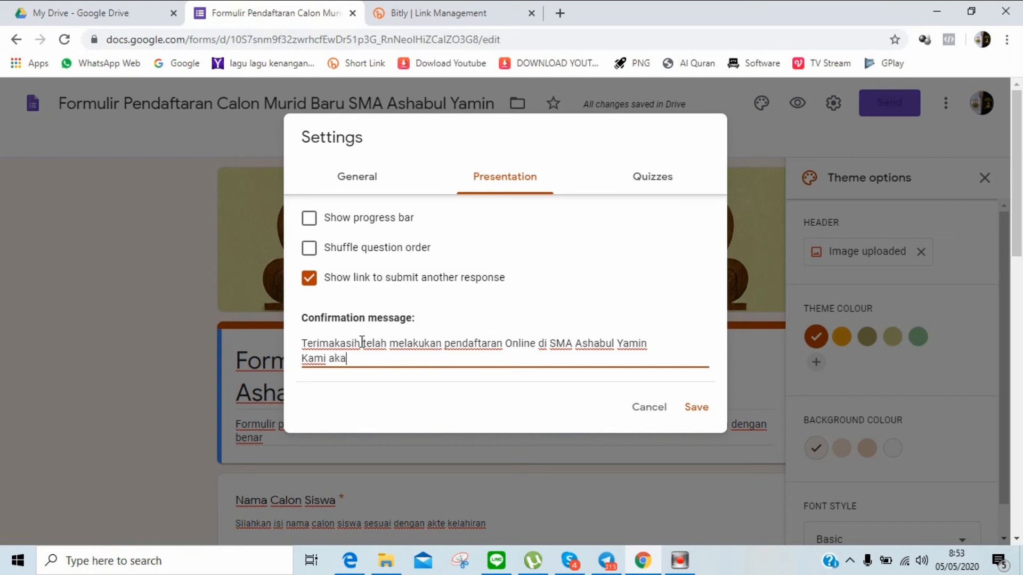
type("n segera mengiri")
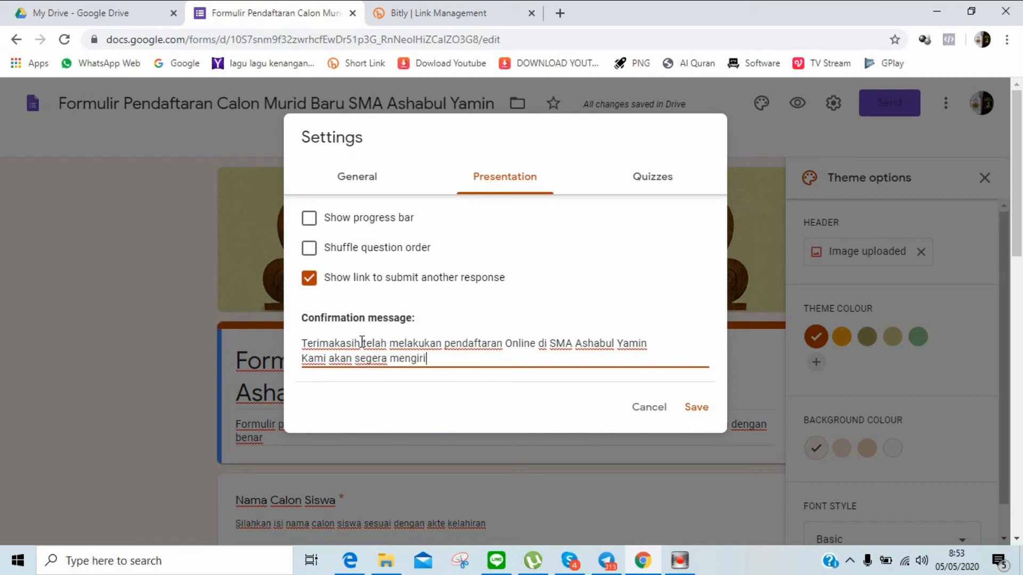
type("mkan Jadwal T")
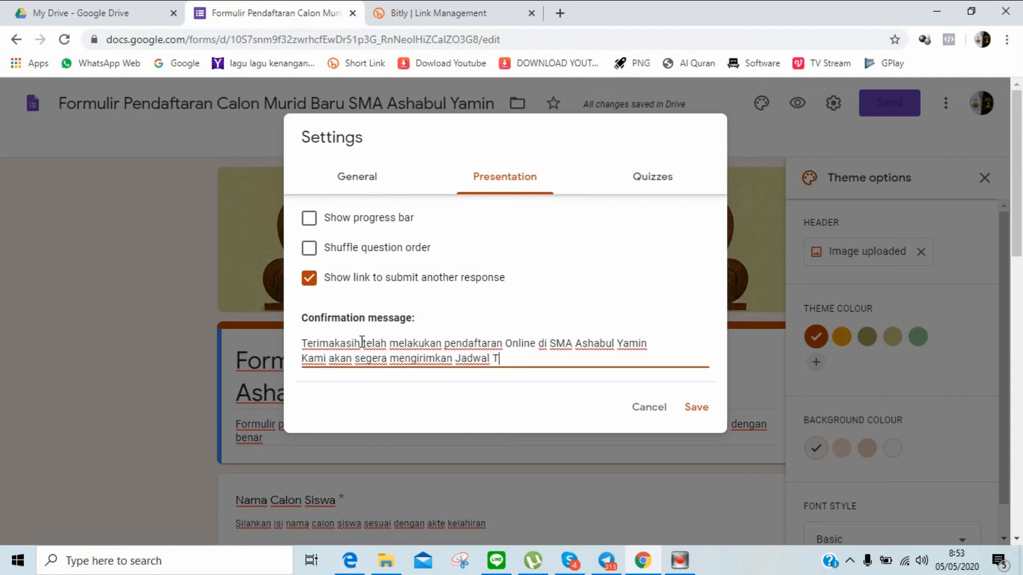
type("est melalui kontak")
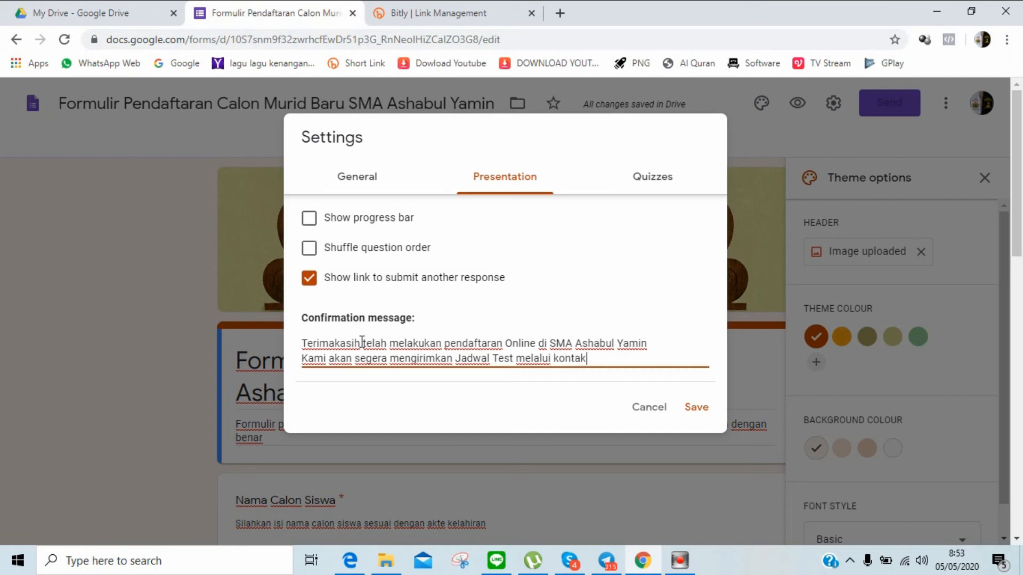
type(" HP/WA anda. salam ")
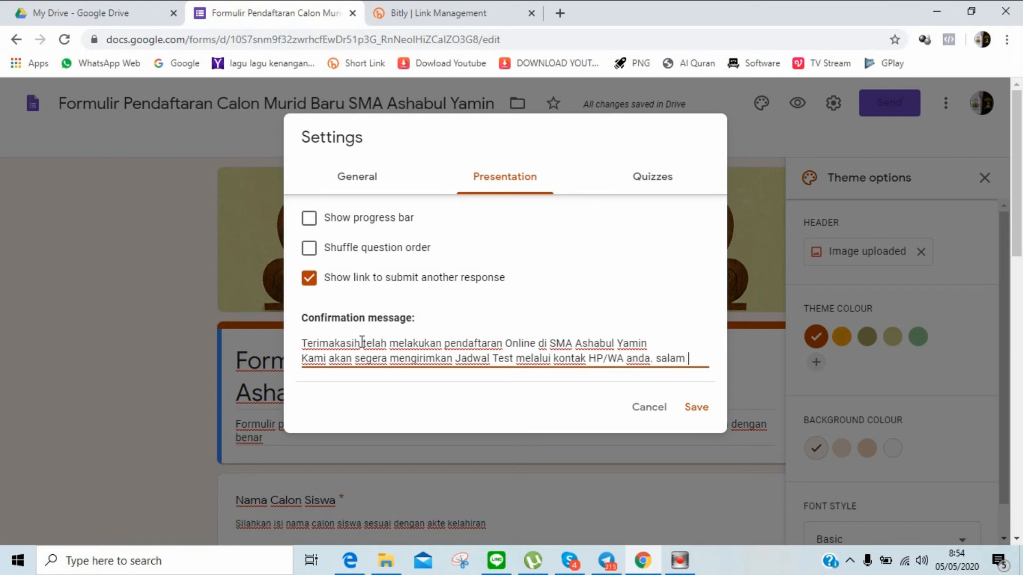
type("sekses...")
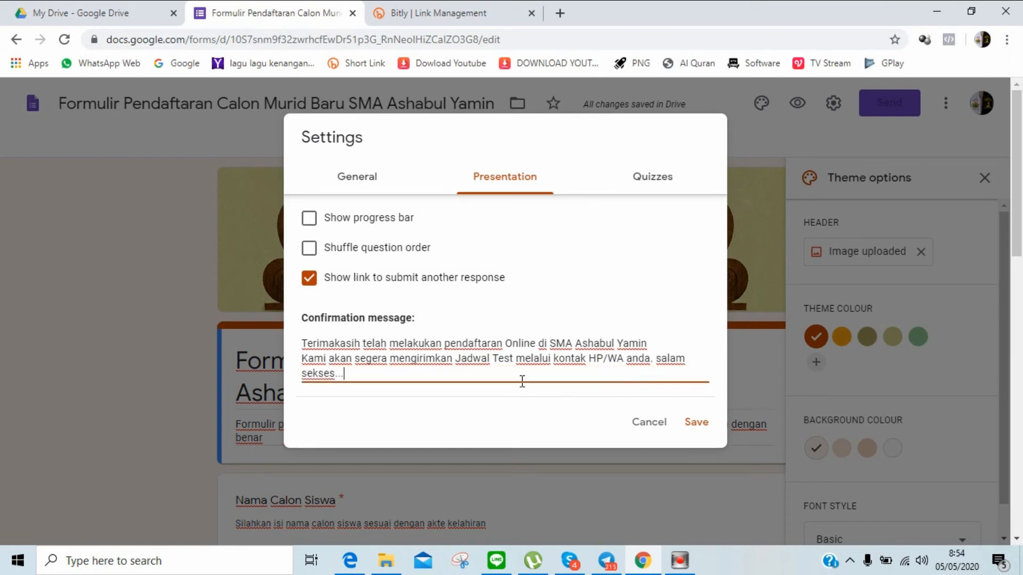
left_click(698, 428)
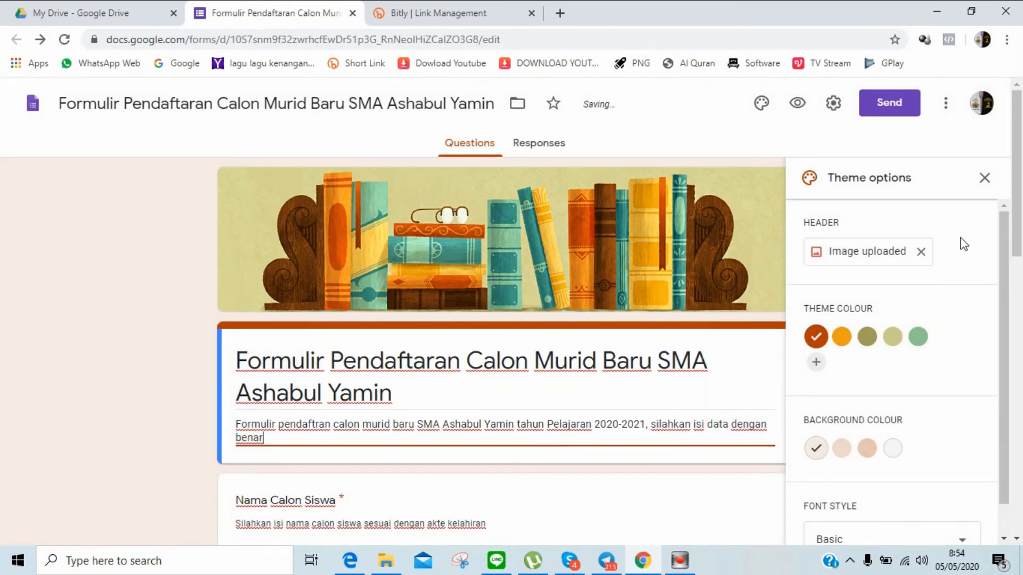
Close the theme options, look through the form's email, link and embed sharing options, and generate its shortened link
left_click(984, 179)
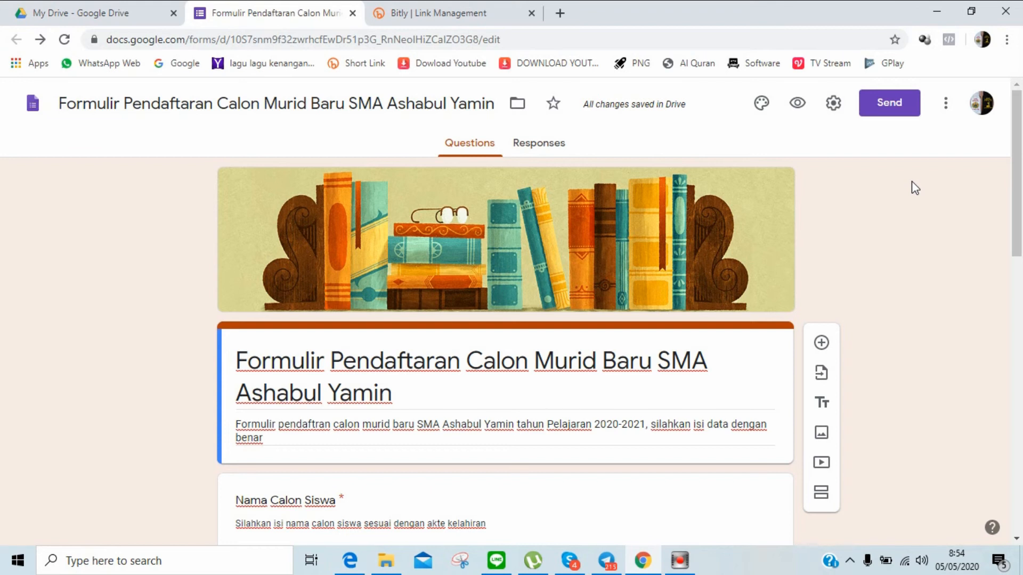
left_click(899, 105)
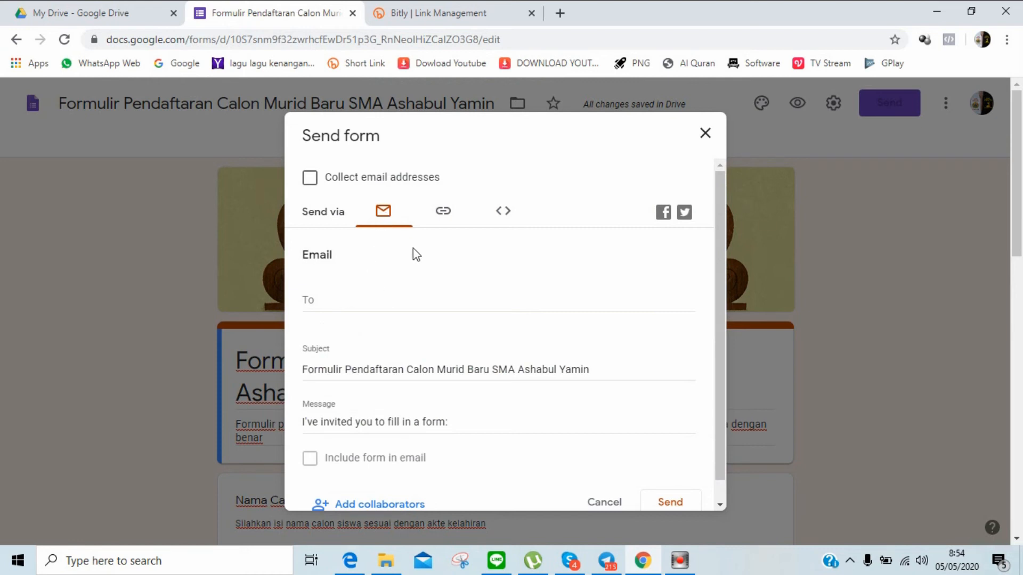
left_click(442, 213)
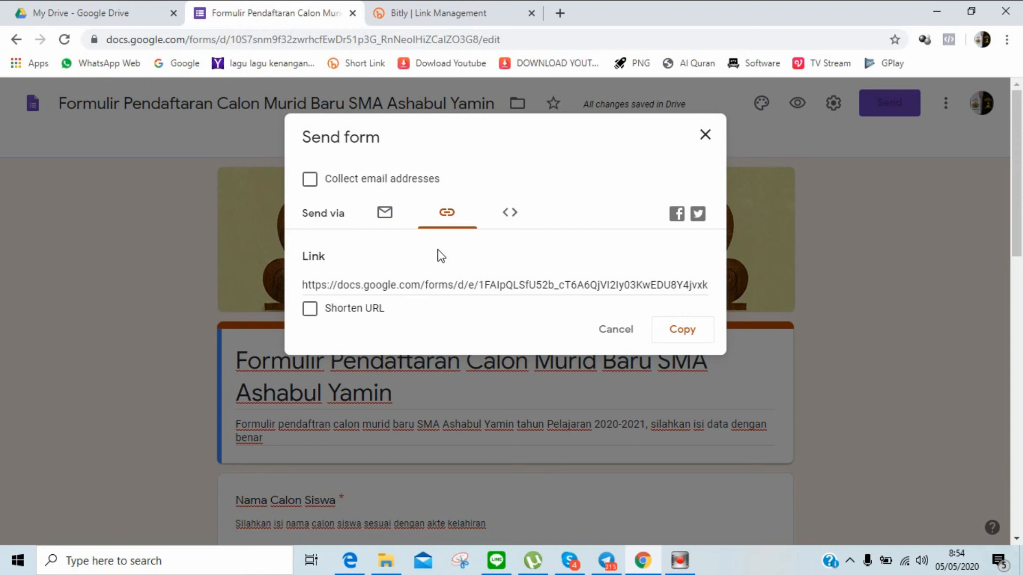
left_click(509, 216)
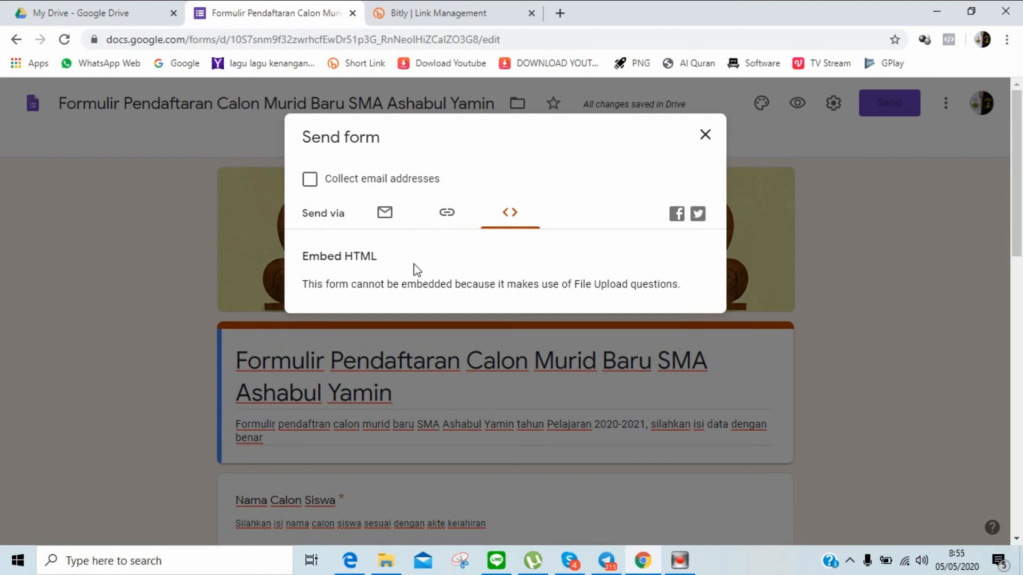
left_click(448, 219)
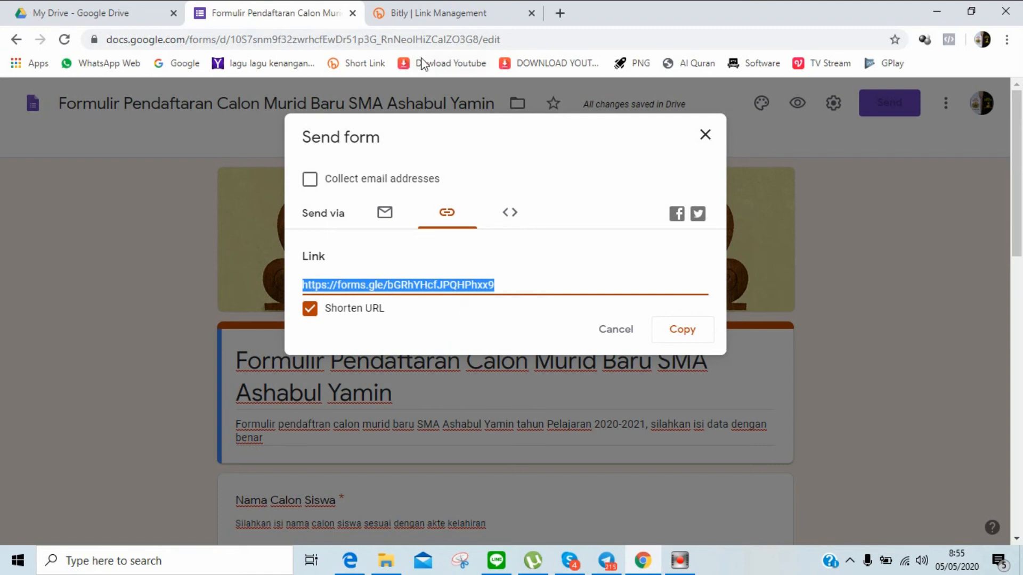
Copy the form's shortened URL from Google Forms and create a new bit.ly link from it in Bitly
left_click(430, 12)
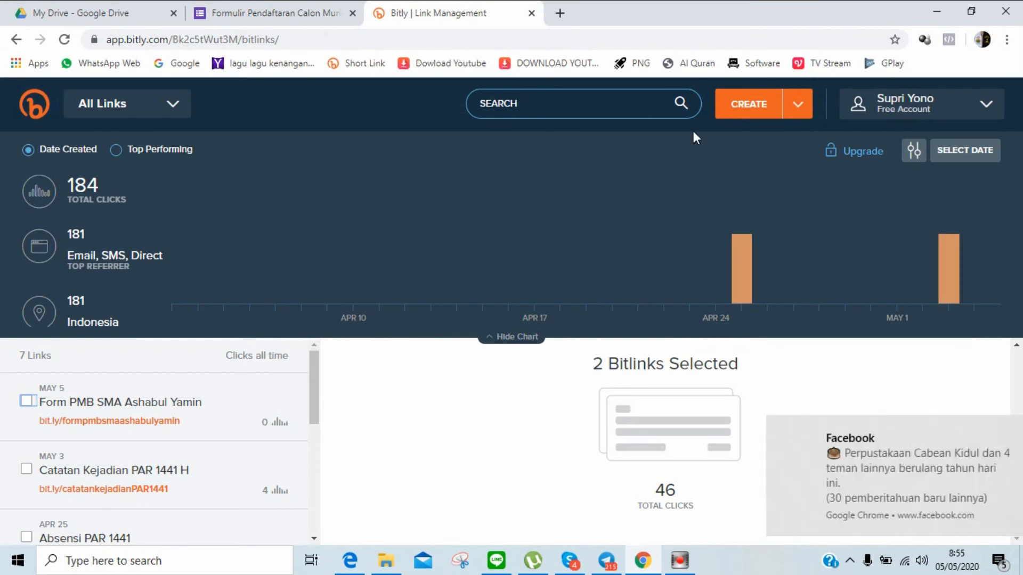
left_click(743, 115)
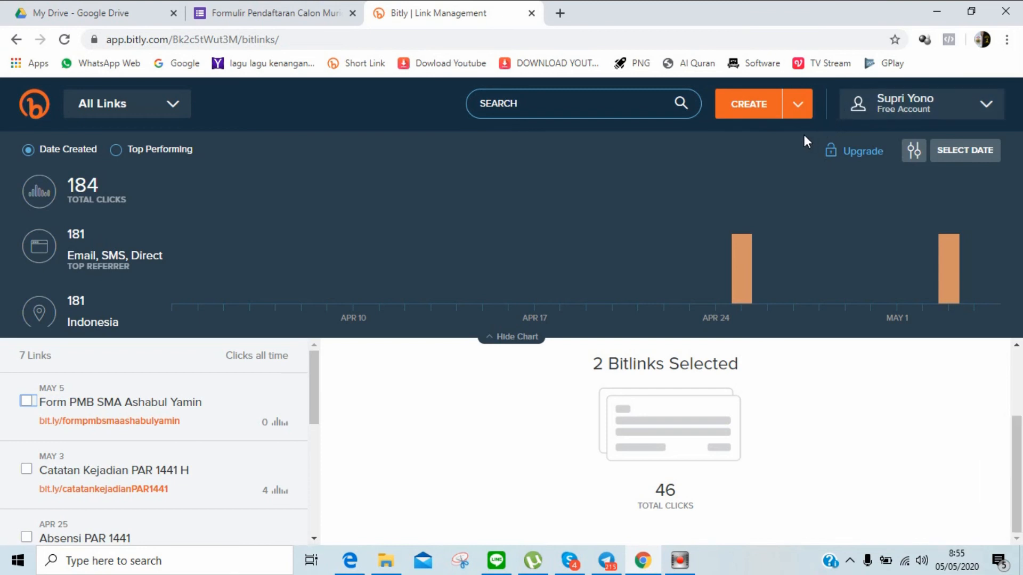
left_click(757, 105)
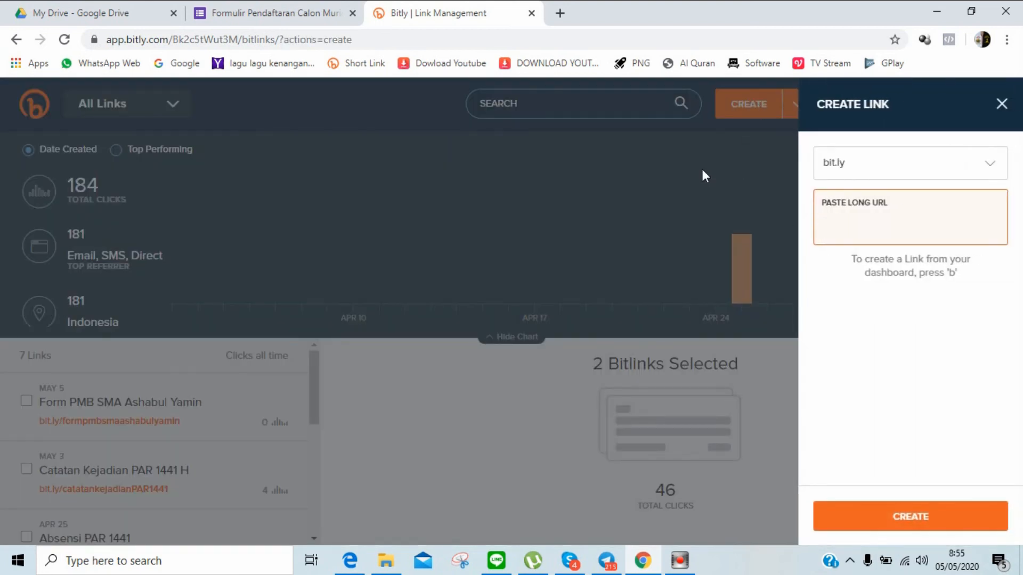
left_click(261, 13)
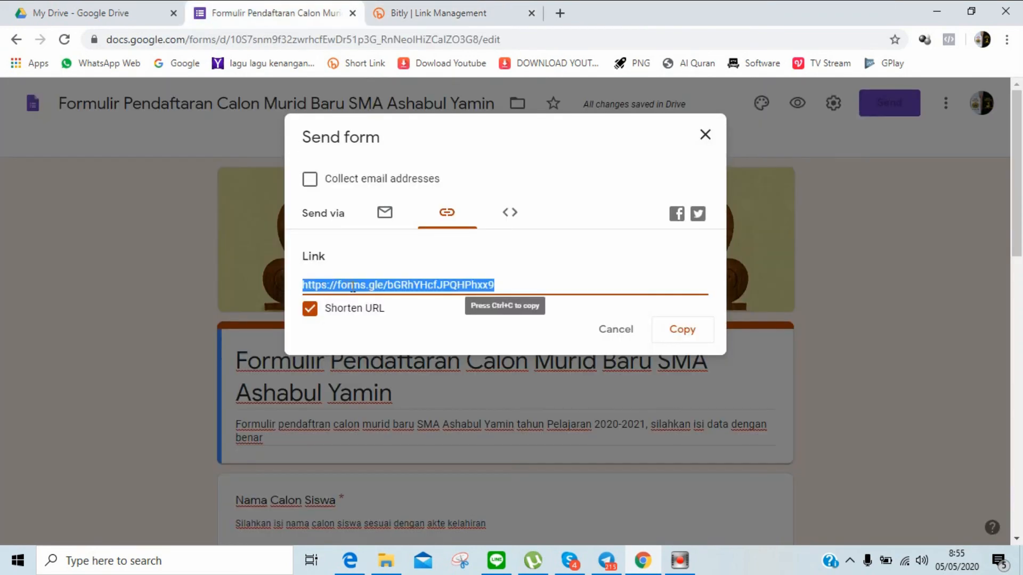
left_click(680, 335)
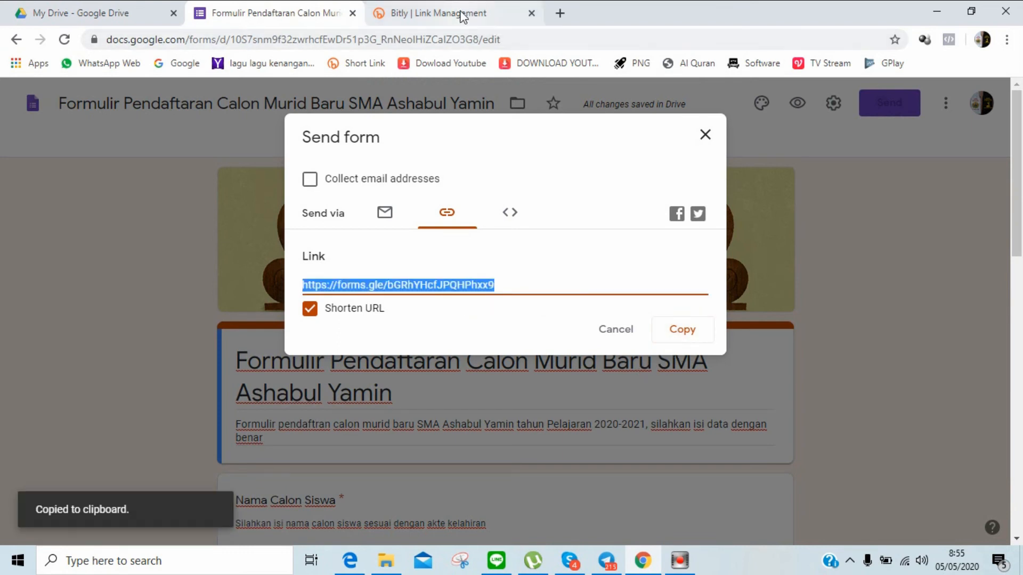
left_click(476, 19)
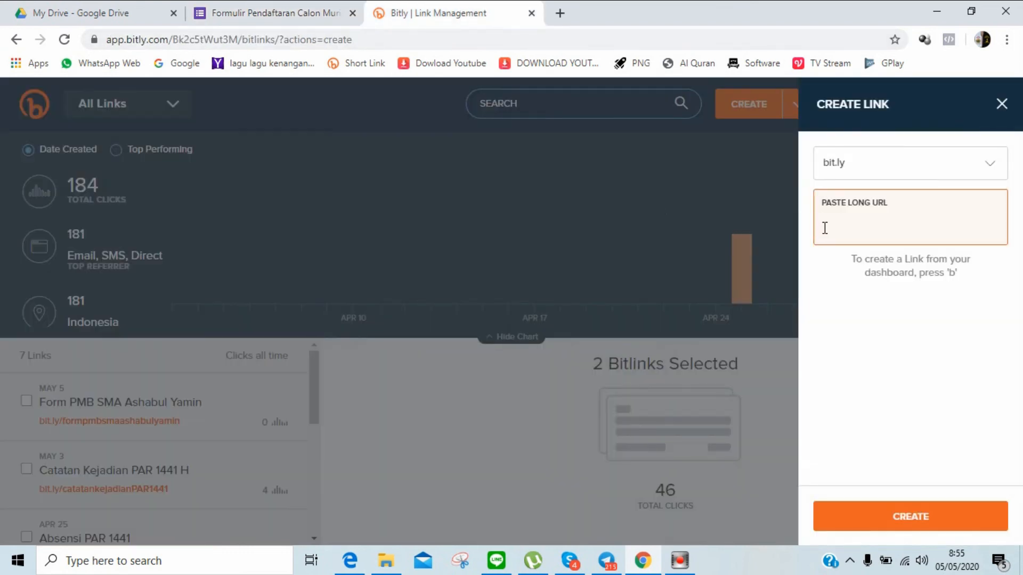
key("ctrl+v")
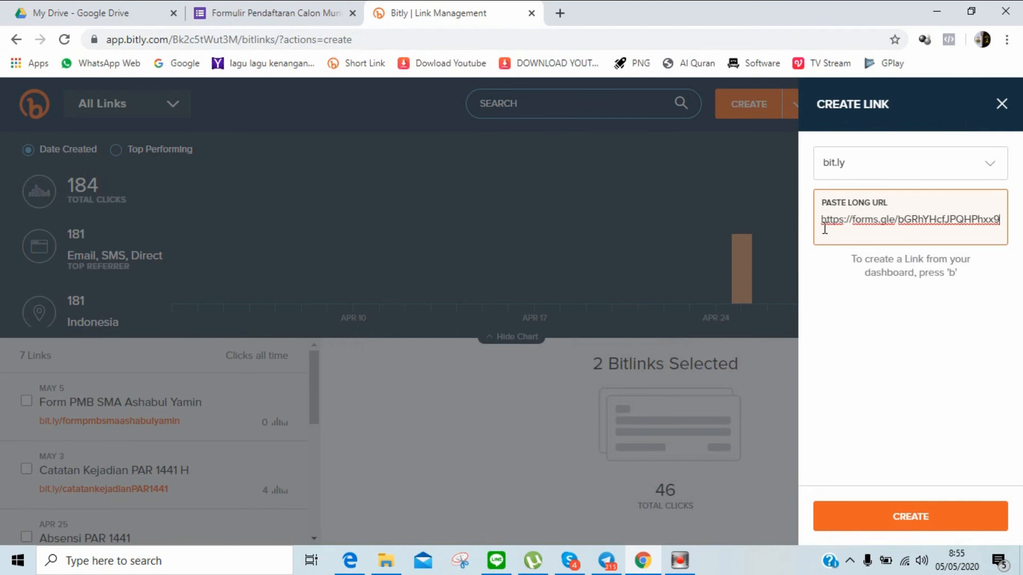
left_click(901, 513)
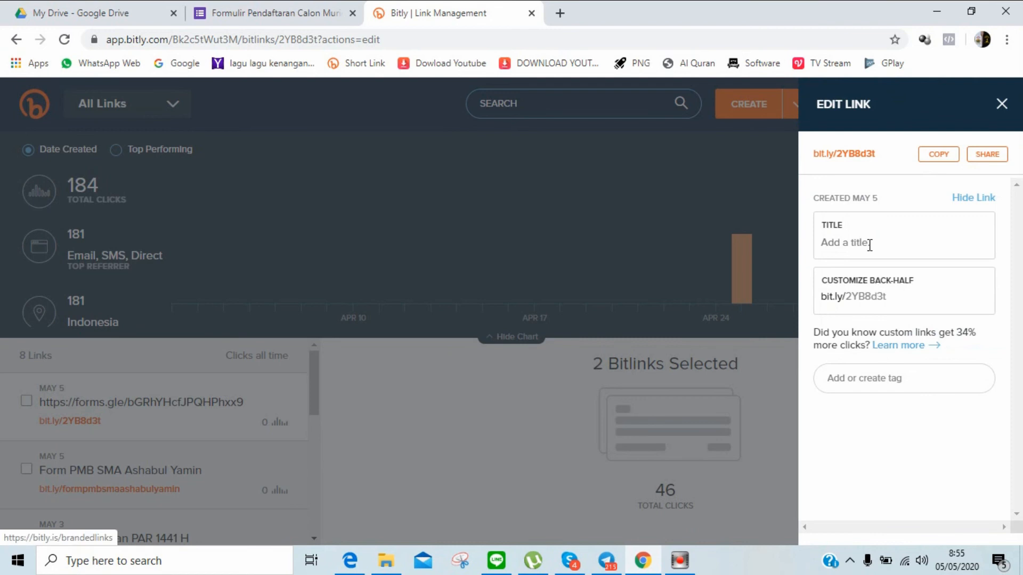
Title the new bit.ly link "Formmulir pendaftaran 2021"
left_click(869, 245)
type("Form")
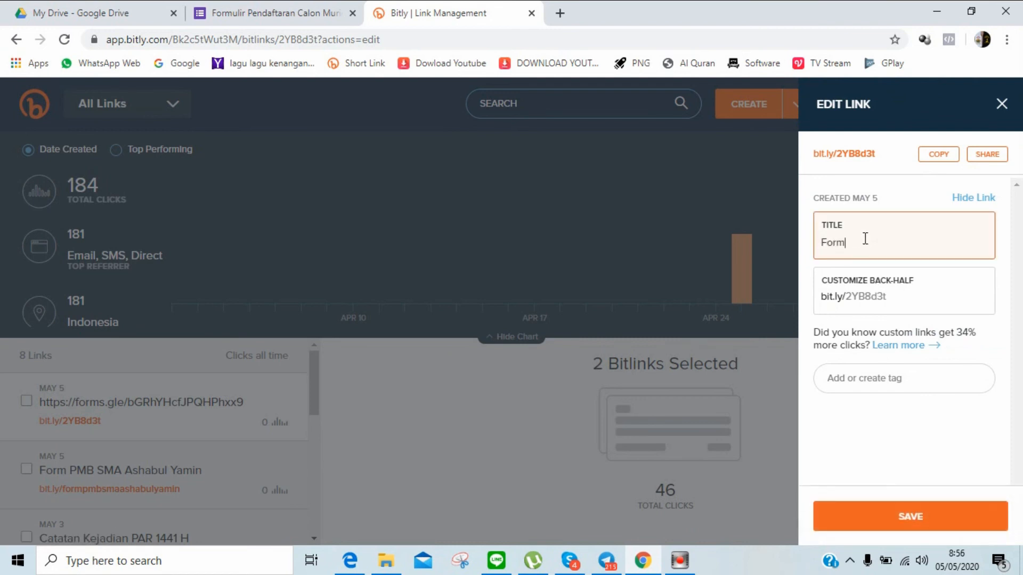
type("mulir pendaftran")
key("BackSpace")
key("BackSpace")
key("BackSpace")
key("BackSpace")
key("BackSpace")
type("taran 2021")
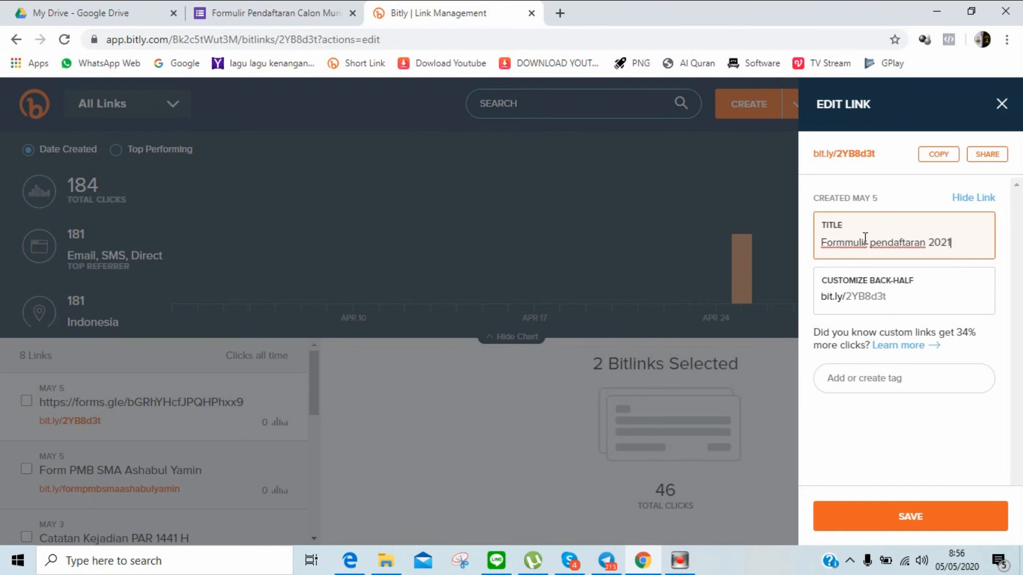
Replace the link's custom back-half with "formpmb2021" and try to save it
left_click(872, 294)
left_click_drag(895, 296, 847, 304)
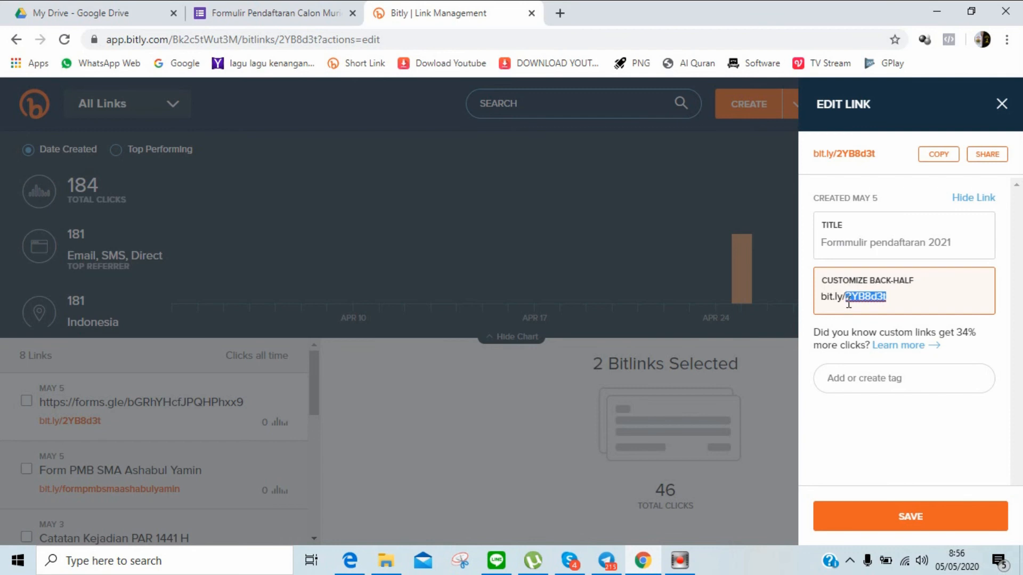
type("formpmb2021")
left_click(906, 521)
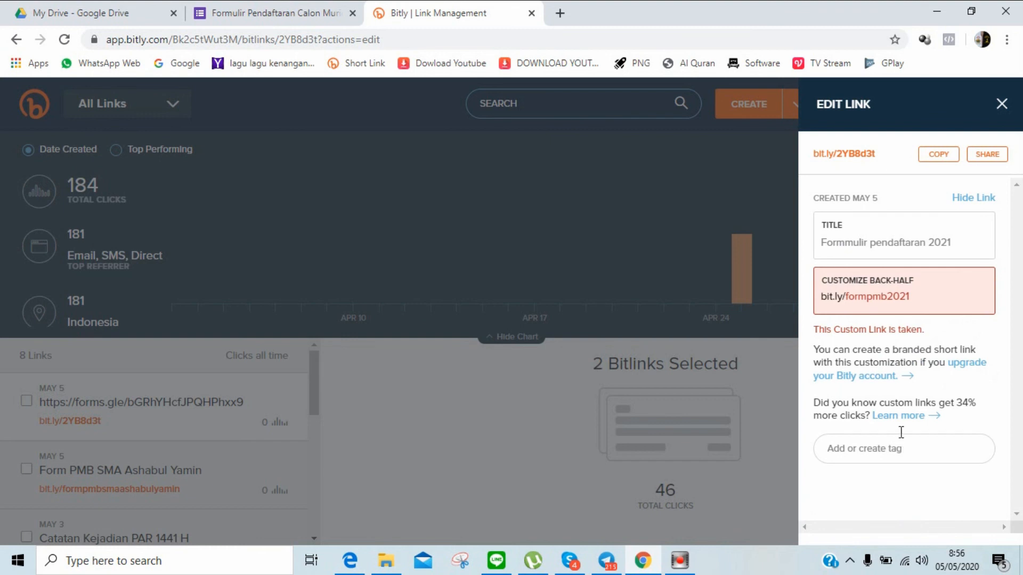
Extend the link's custom back-half to "formpmb2021SMAashabulyamin", save it and copy the short link
left_click(912, 297)
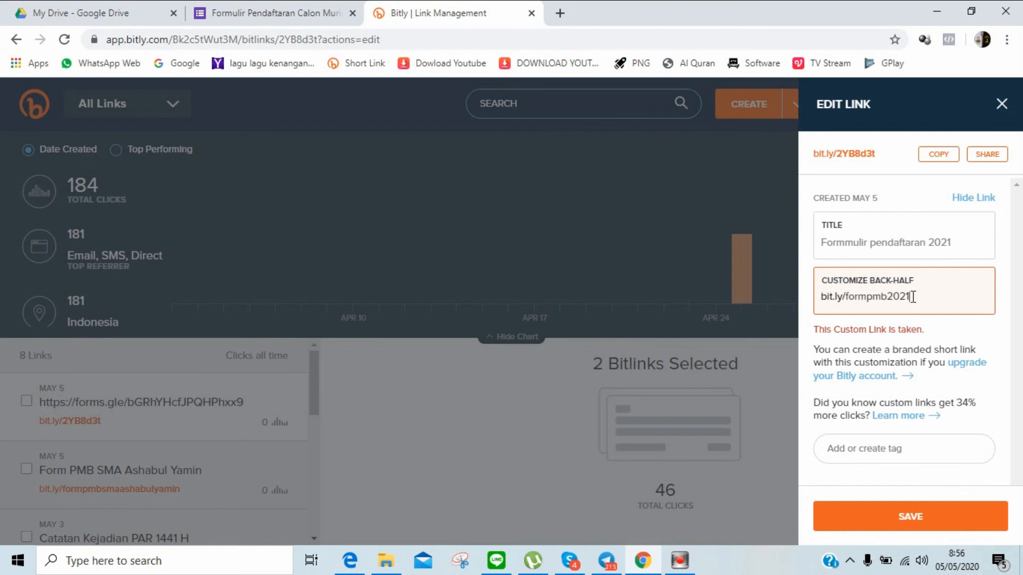
type("SMAas")
type("habulyamin")
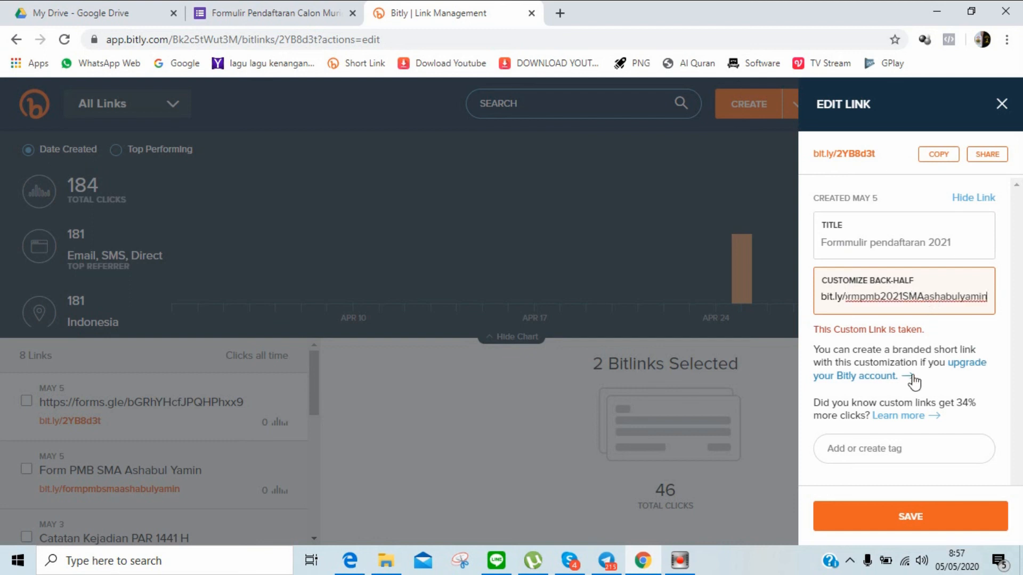
left_click(917, 524)
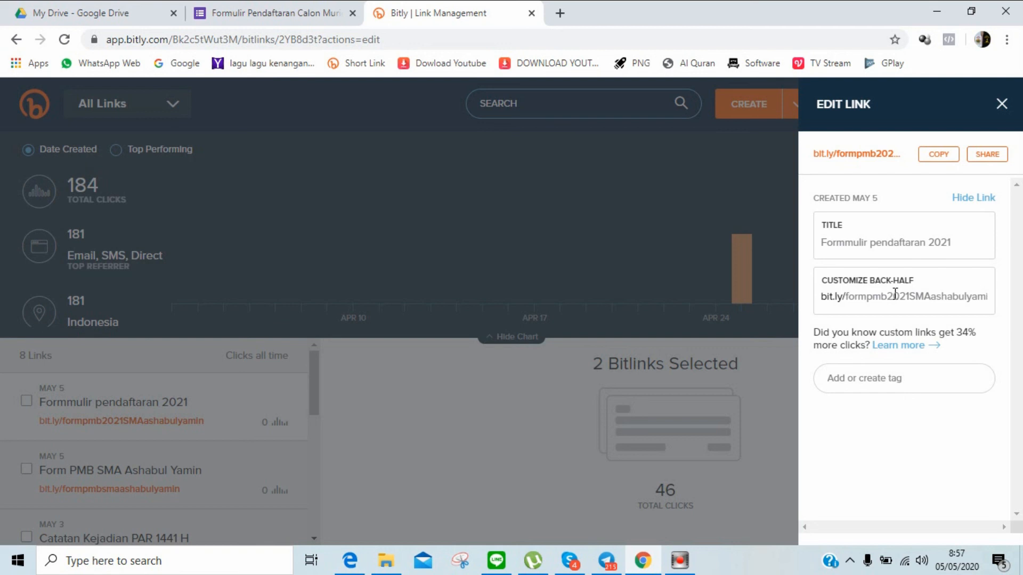
left_click(940, 157)
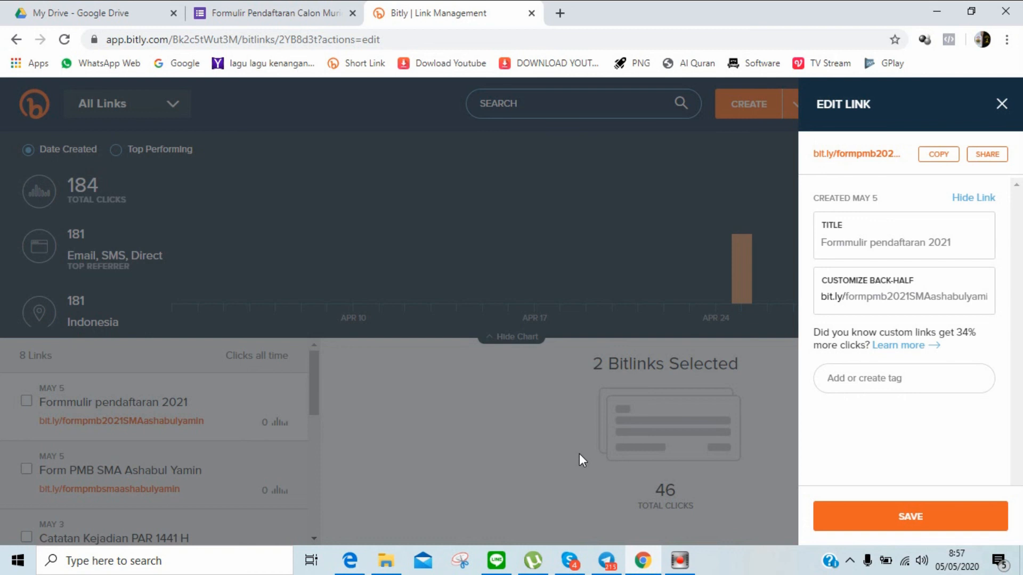
Switch to Telegram and write "Pendafran calon murid baru ONLINE klik" as the message's first line in the open chat
left_click(606, 561)
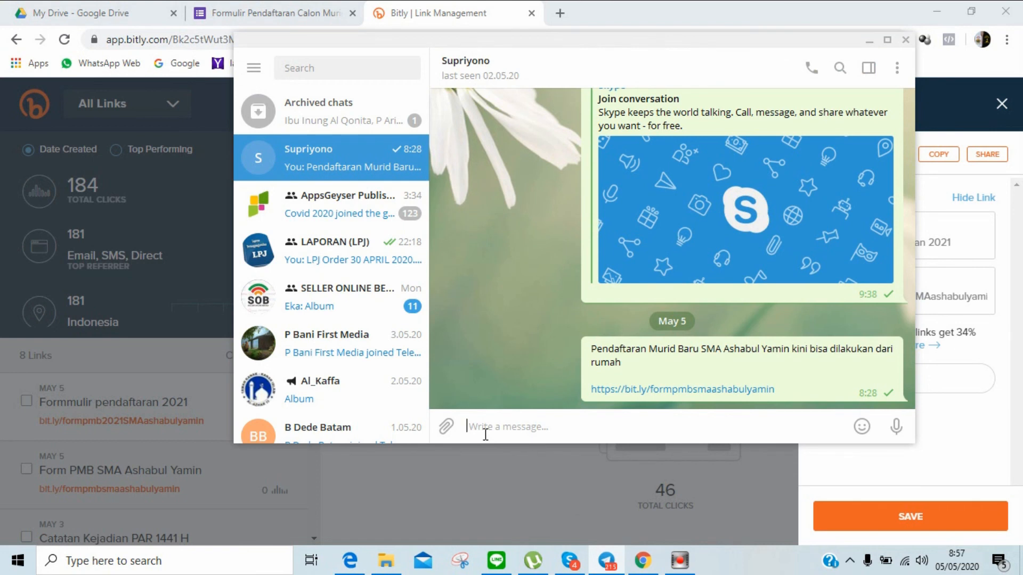
type("P")
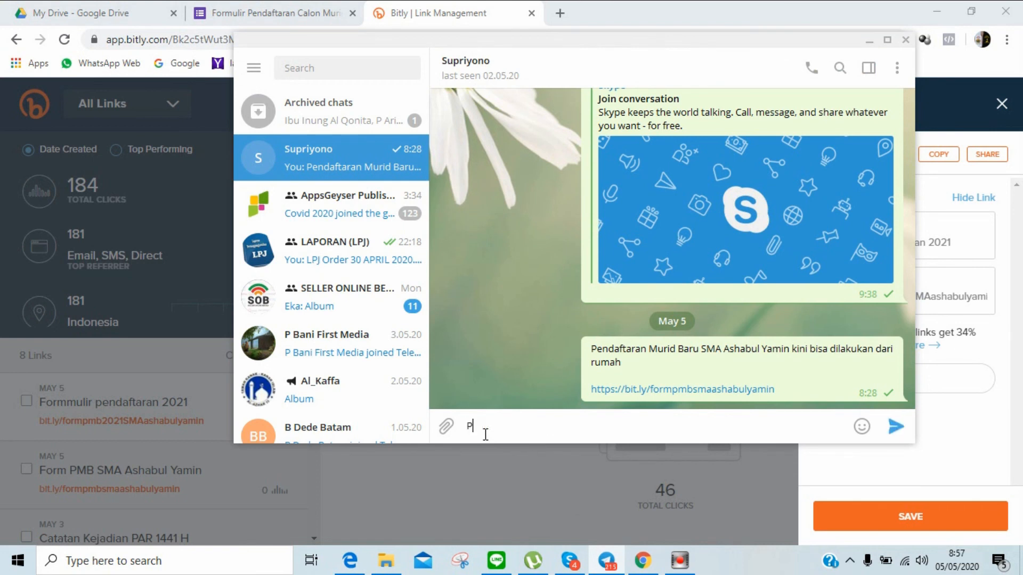
type("endafra")
key("BackSpace")
key("BackSpace")
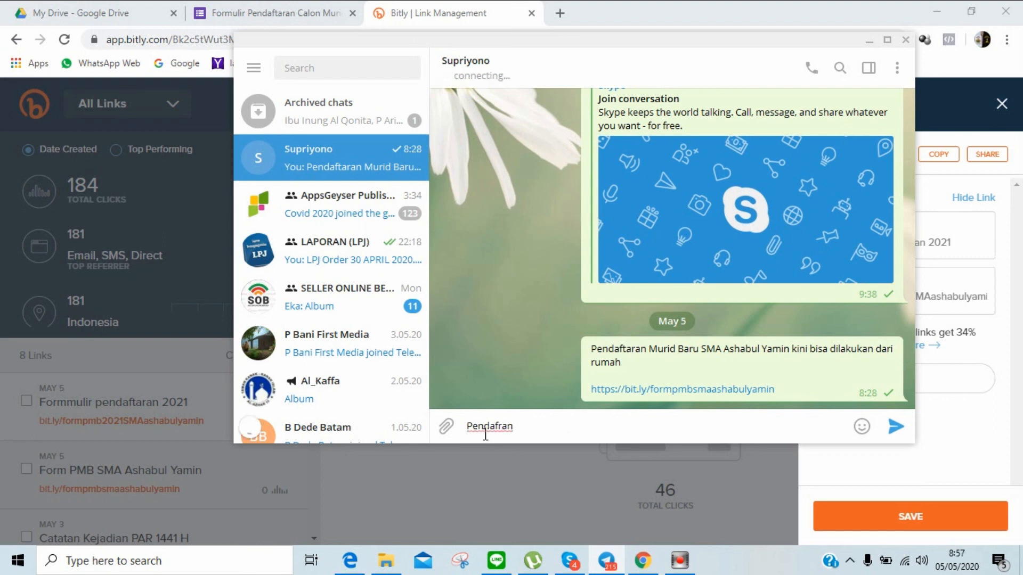
type("calon murid baru O")
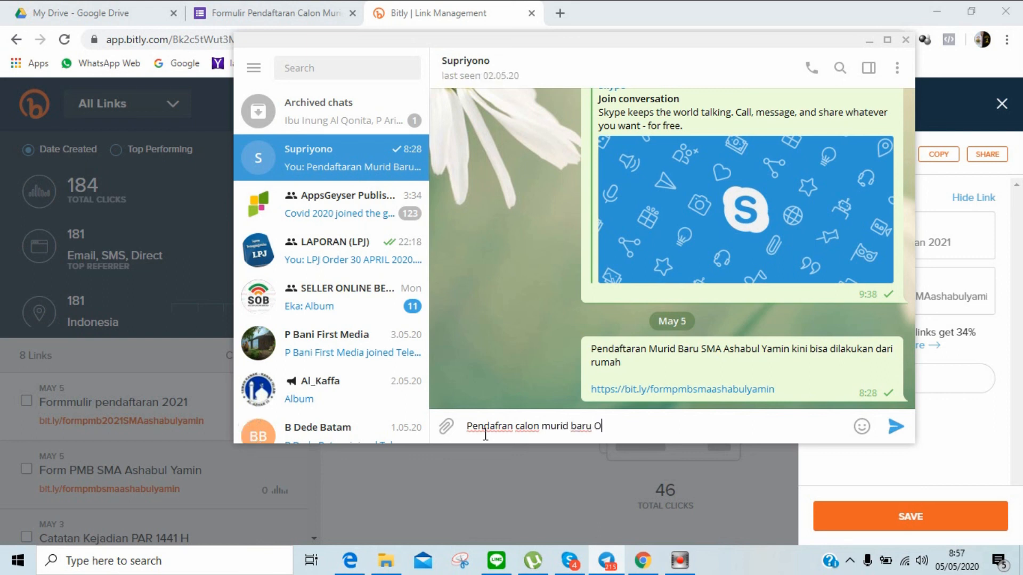
type("NLINE klik")
key("shift+Return")
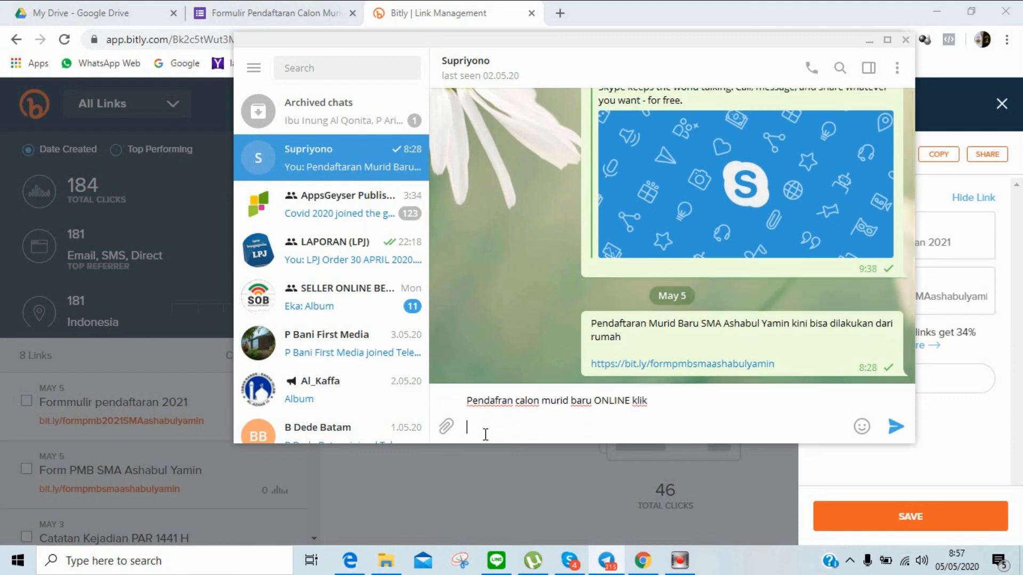
Paste the copied bit.ly link below the message text, send the message and minimize Telegram
key("ctrl+v")
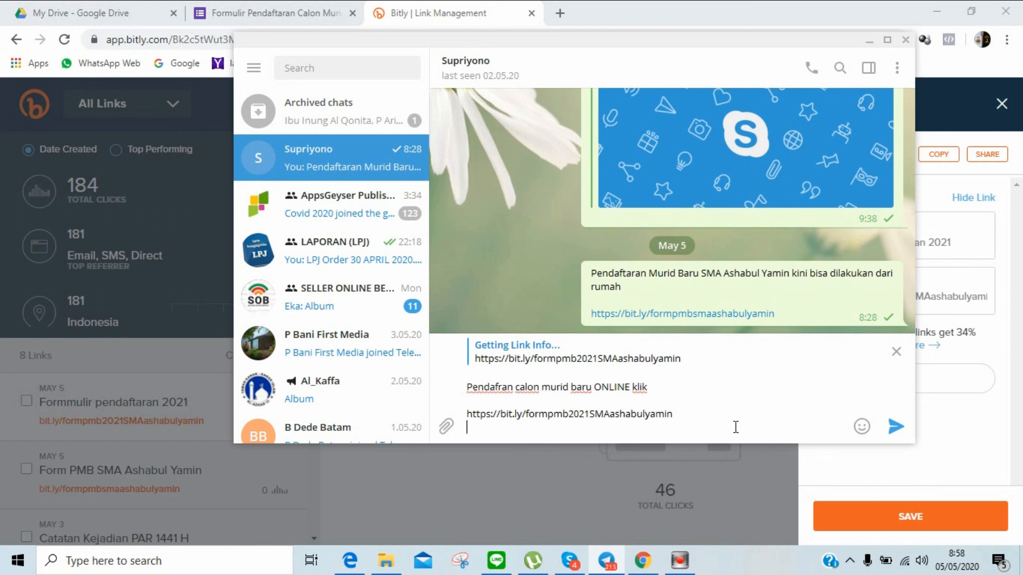
left_click(896, 426)
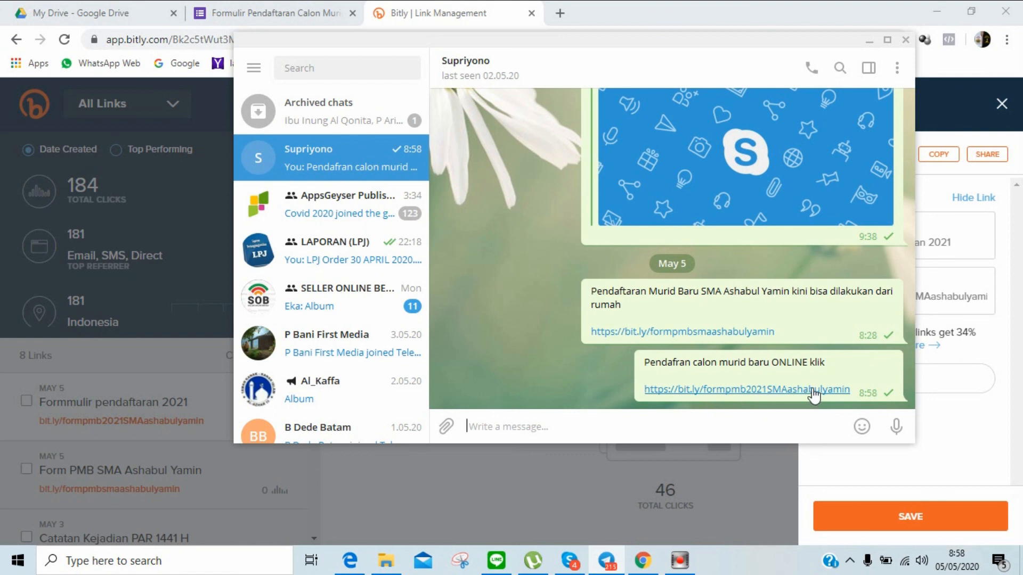
left_click(867, 43)
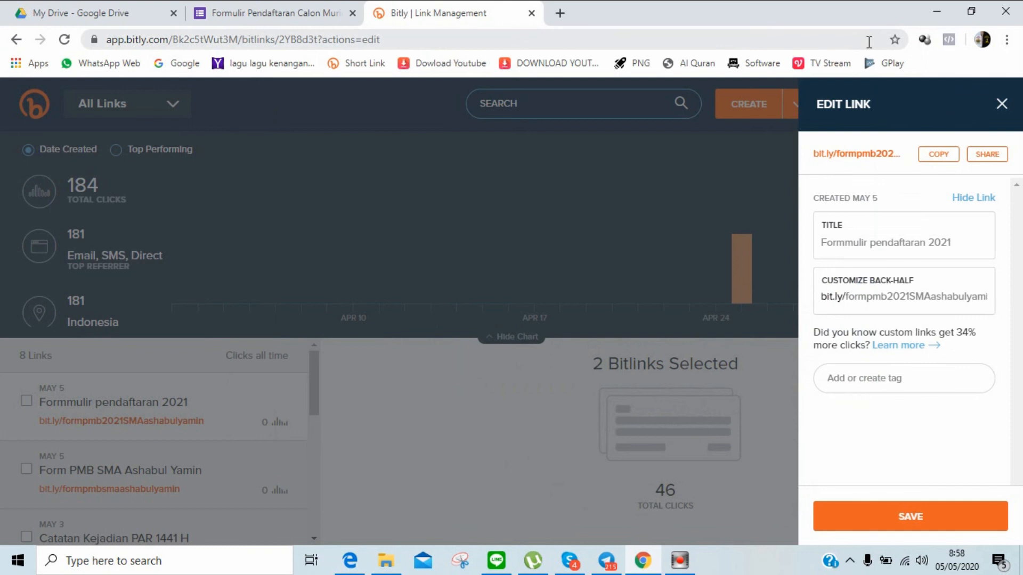
Close Bitly's link editor, return to the Google Forms editor and dismiss the Send form dialog
left_click(1000, 106)
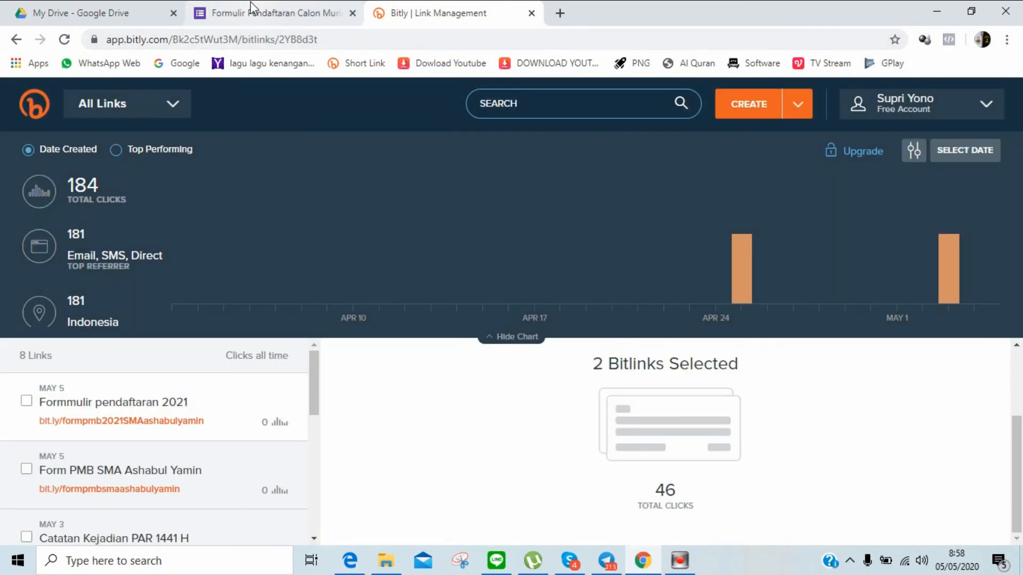
left_click(255, 10)
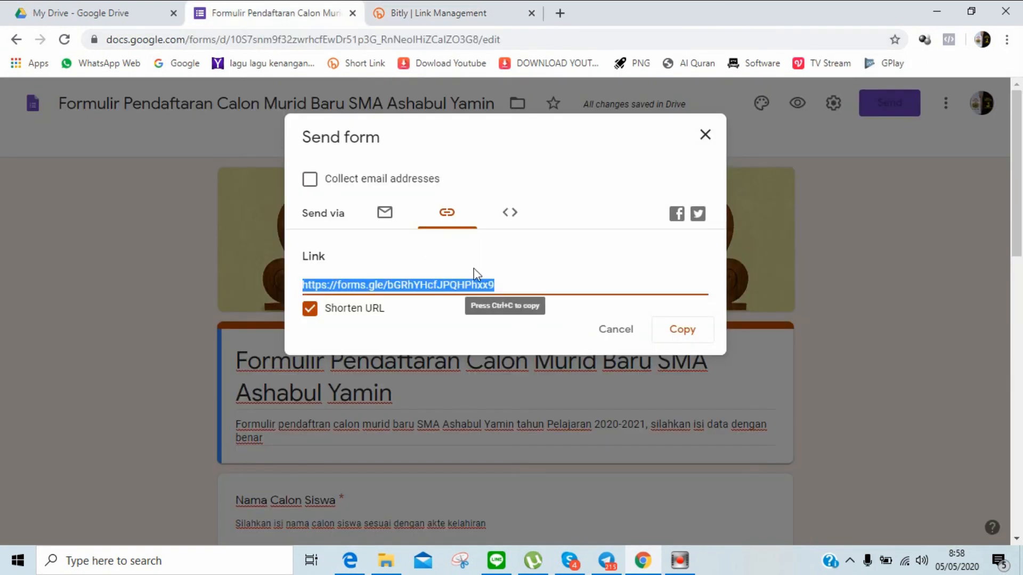
left_click(704, 135)
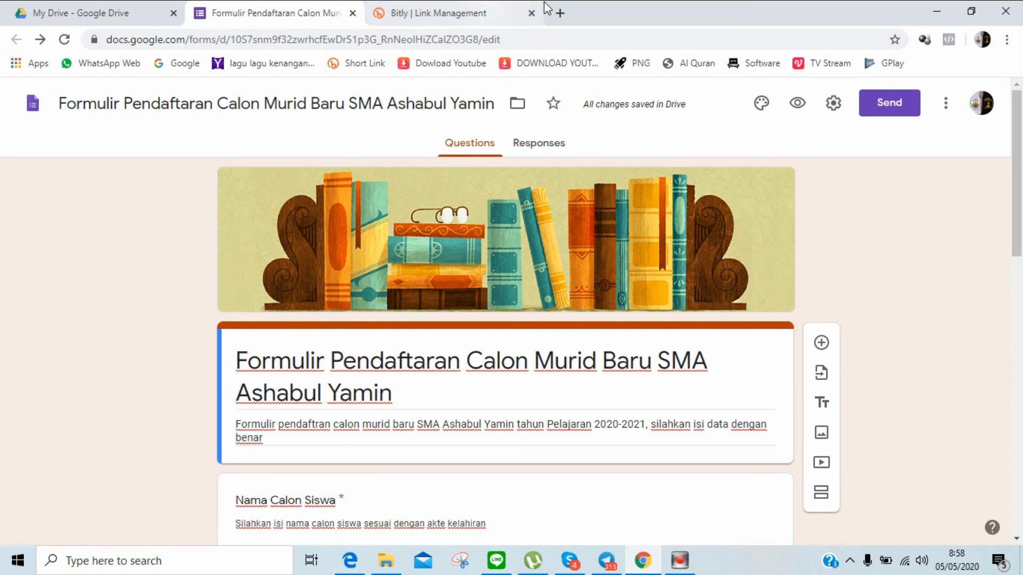
left_click(560, 13)
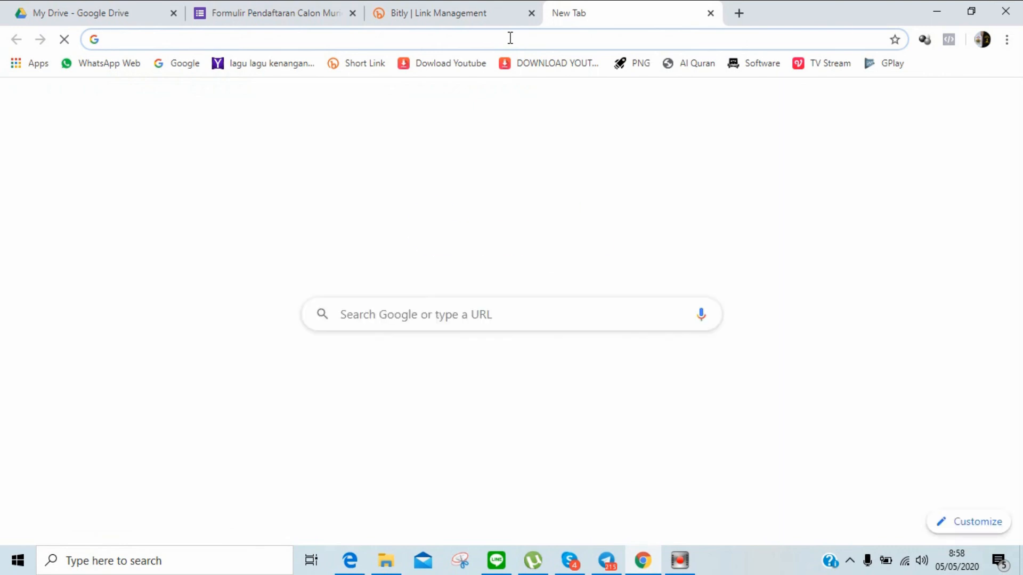
type("https://bit.ly/formpmb2021SMAashabulyamin")
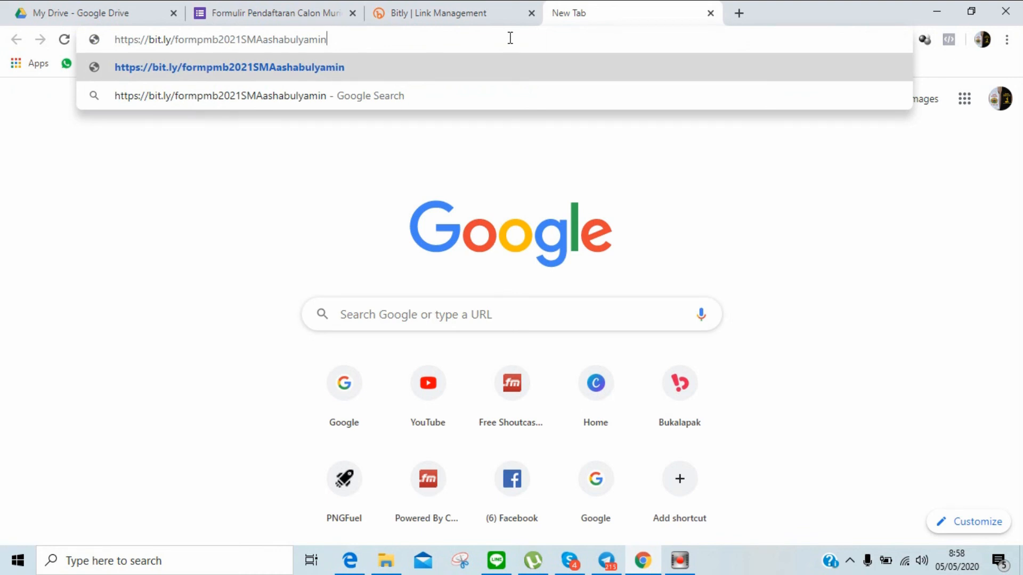
key("Return")
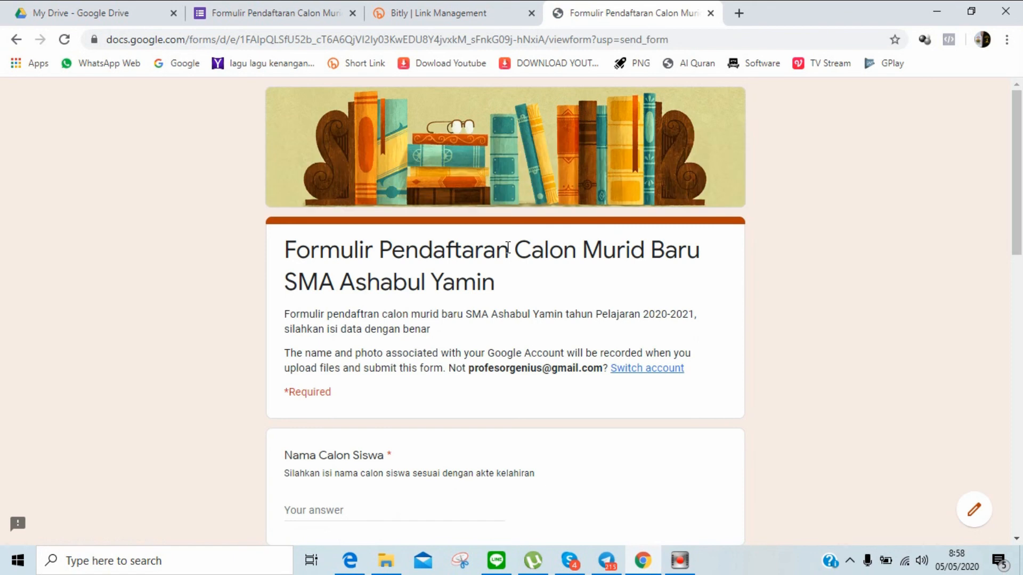
left_click_drag(1016, 202, 998, 157)
left_click_drag(1011, 238, 990, 118)
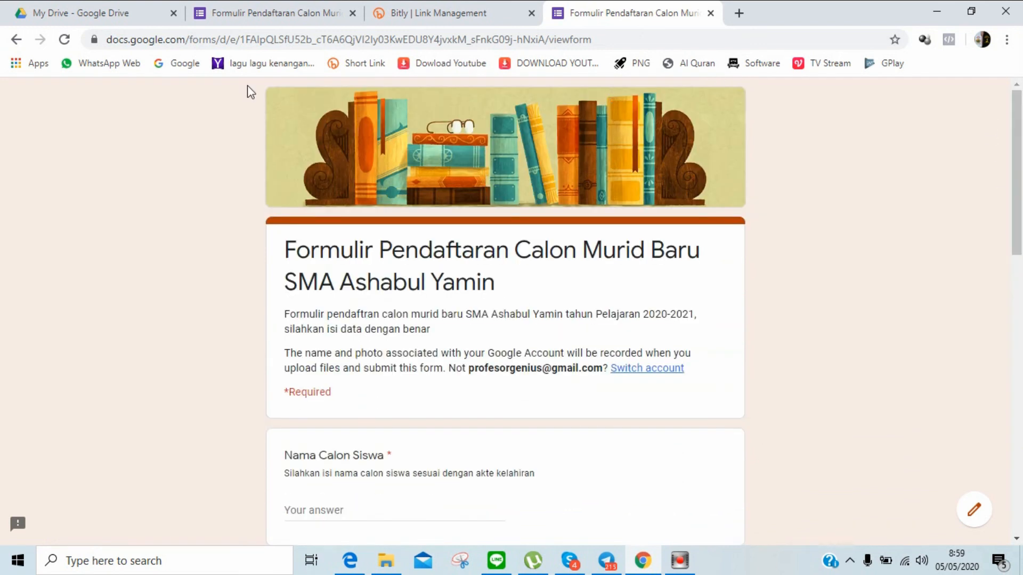
Return to the form editor, review the form's title and description, and check its responses before going back to the questions
left_click(253, 21)
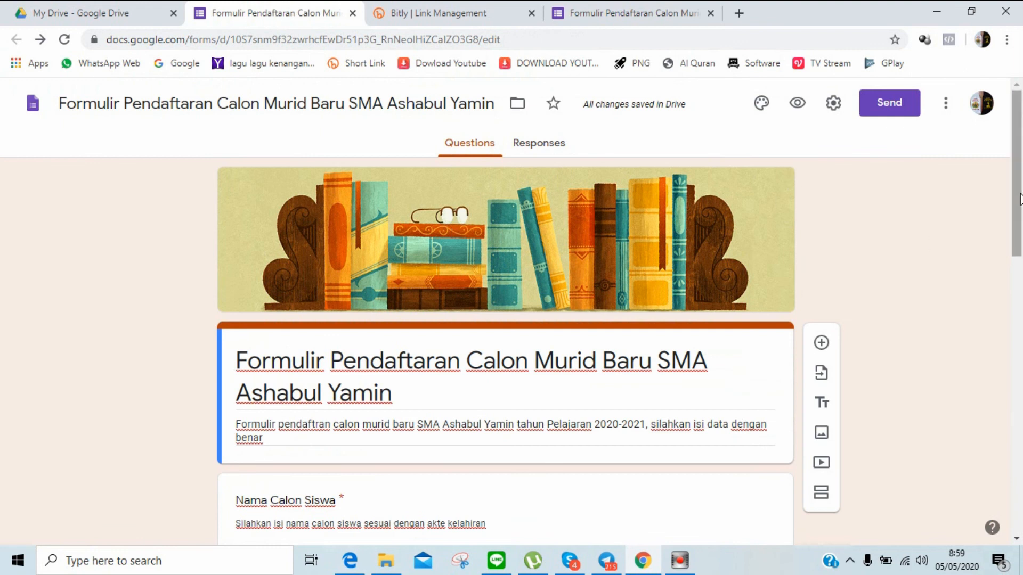
left_click_drag(1017, 198, 1018, 182)
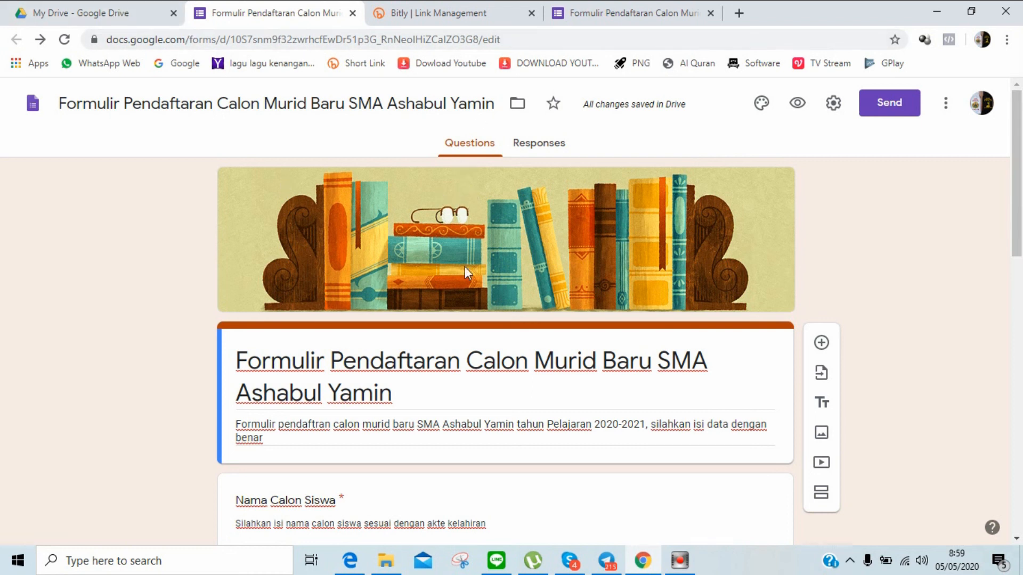
triple_click(468, 411)
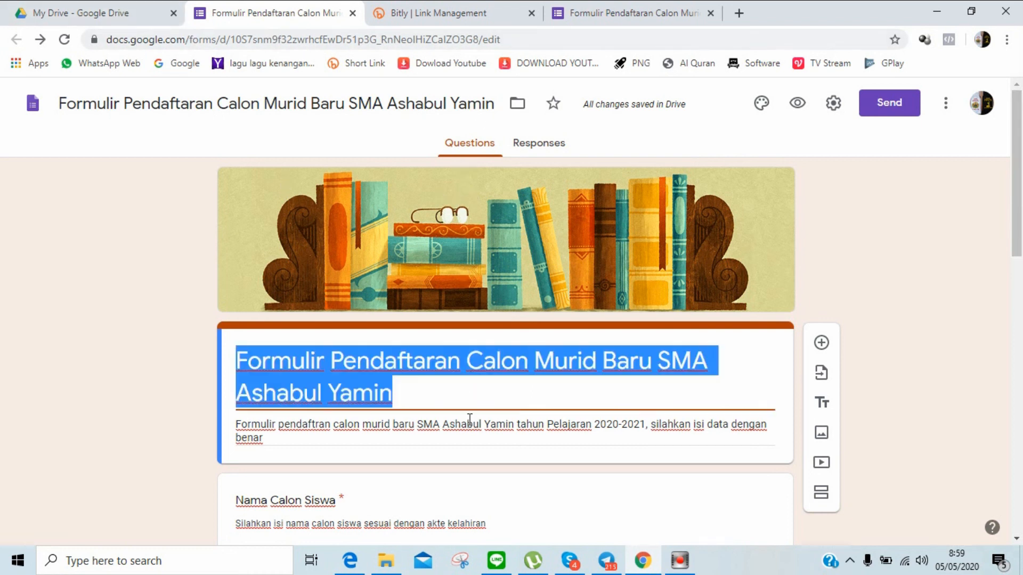
triple_click(470, 418)
left_click(537, 151)
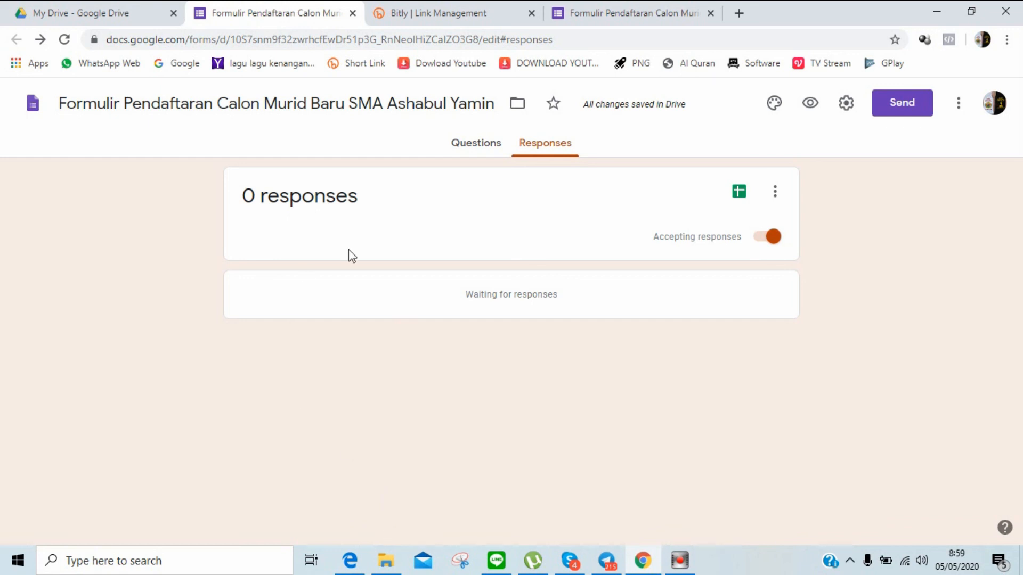
left_click(481, 148)
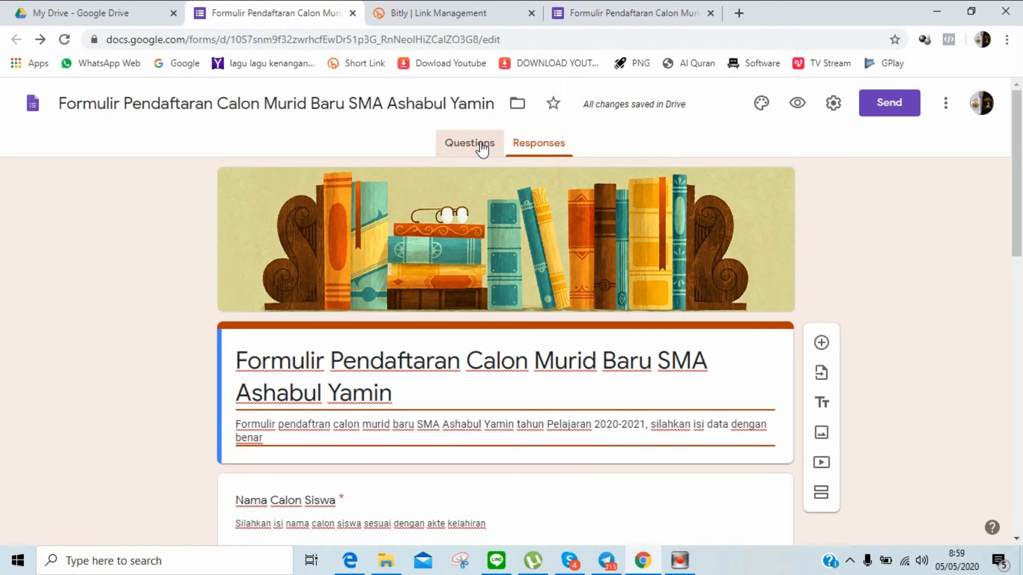